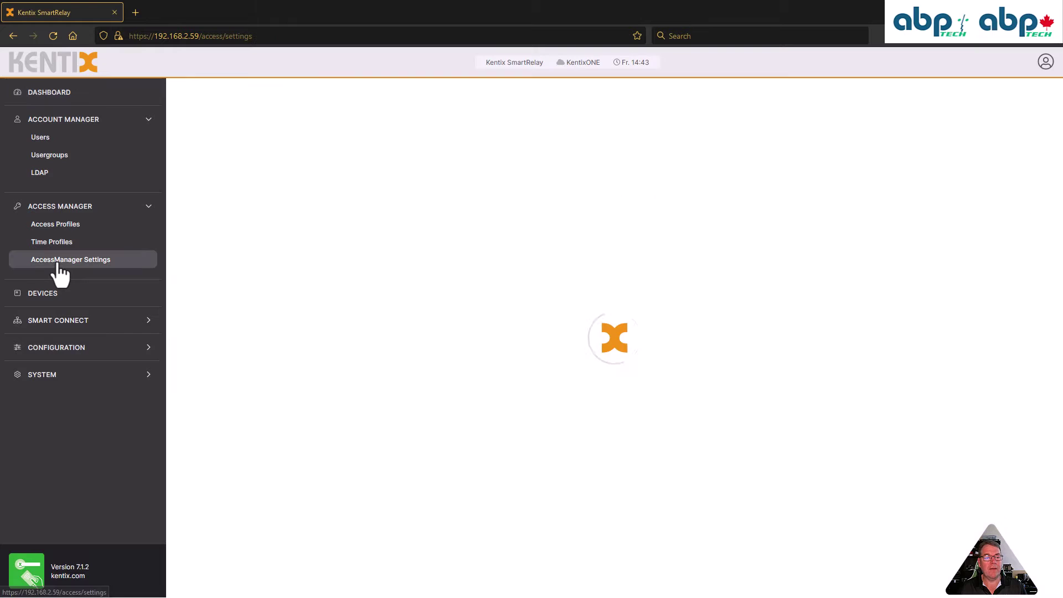
Review AccessManager settings, keeping logbook stored permanently, PIN length 4 and RFID encryption Off
click(58, 263)
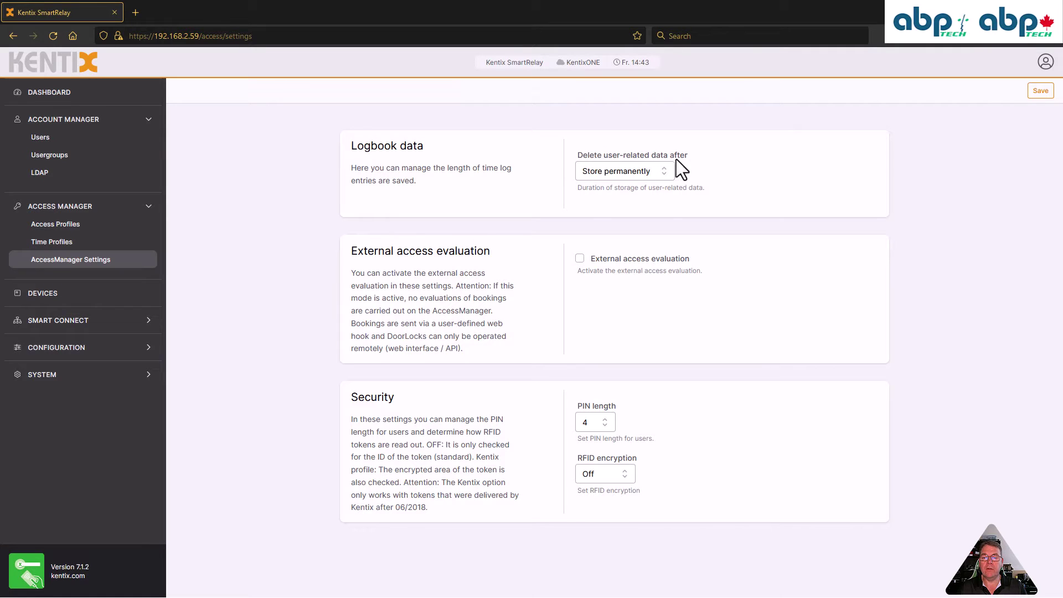
click(664, 174)
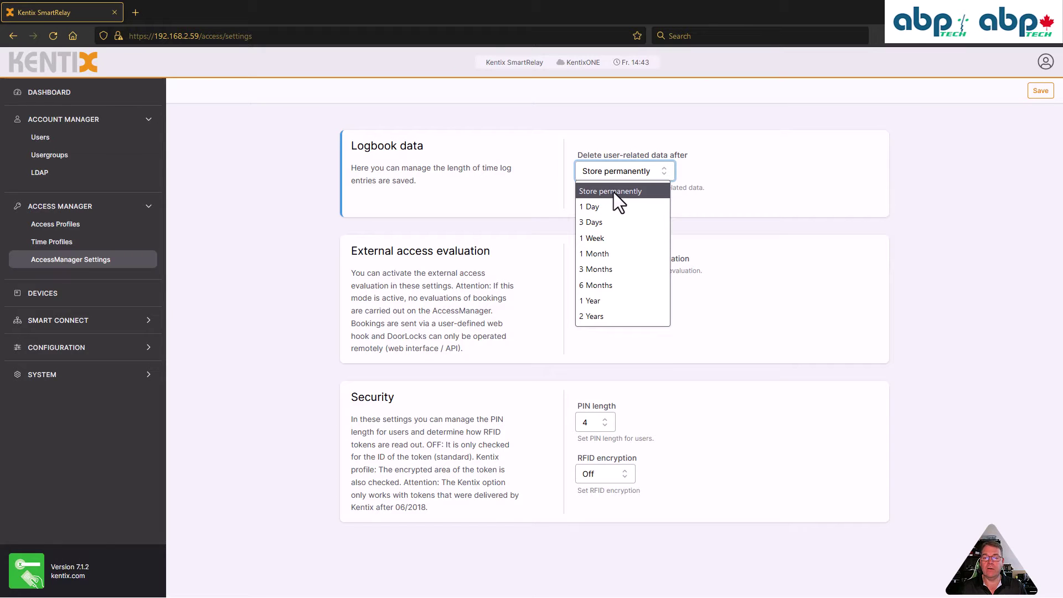
click(699, 201)
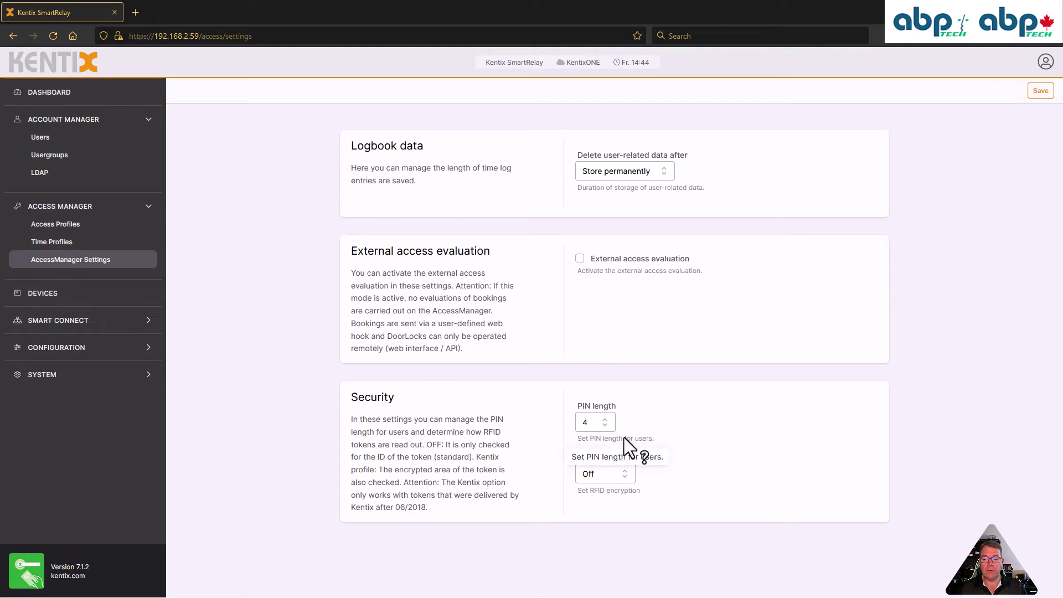
click(606, 420)
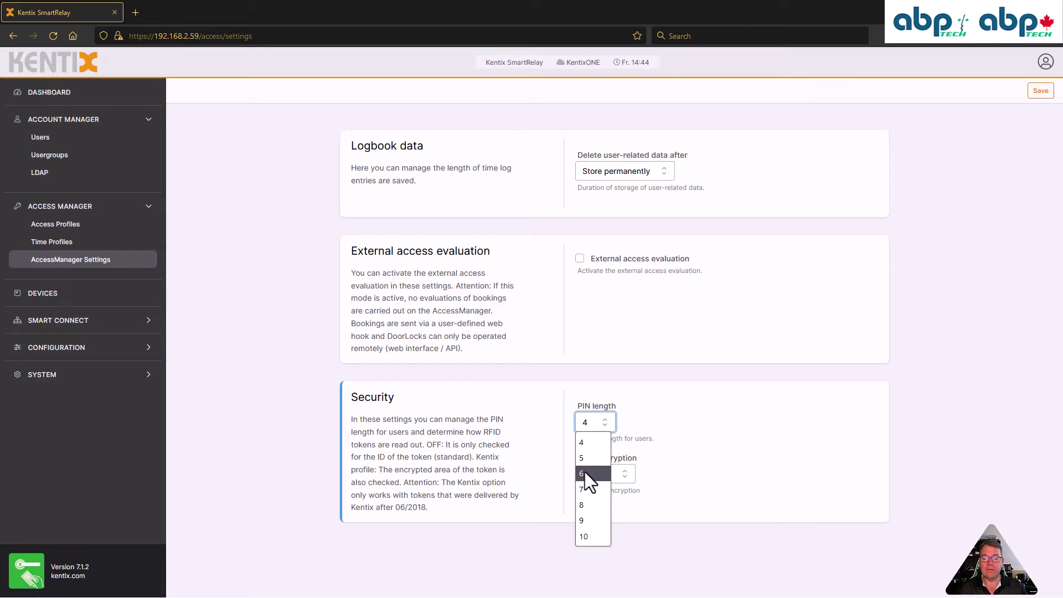
click(638, 404)
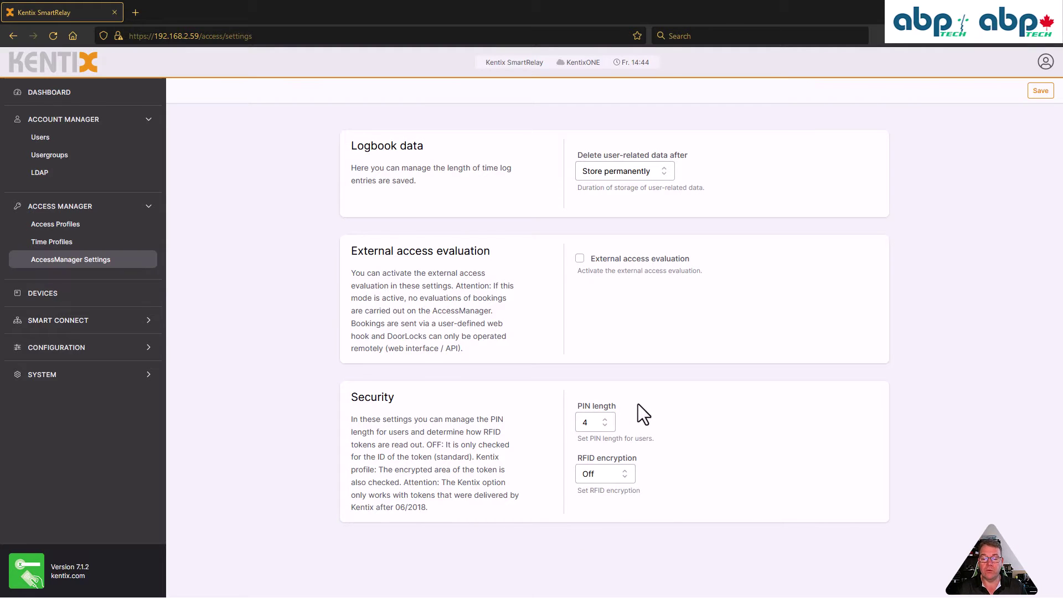
click(626, 475)
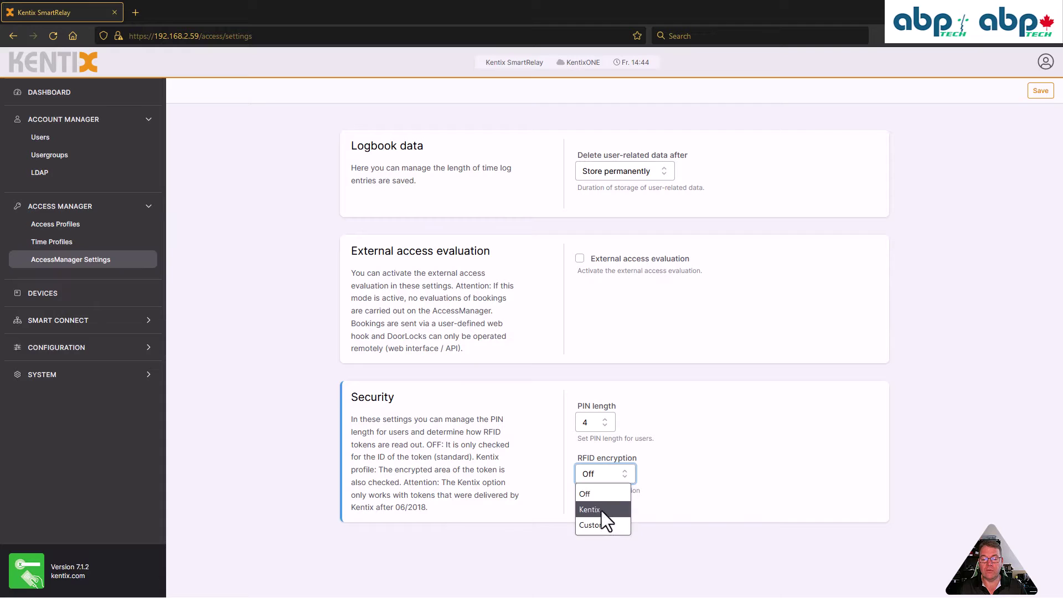
click(630, 485)
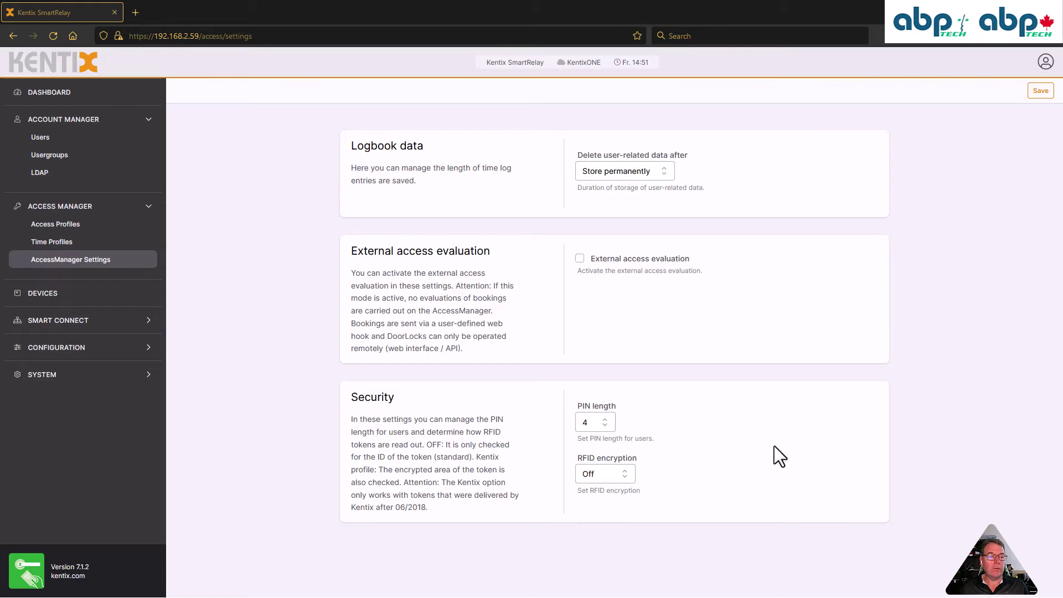
click(67, 246)
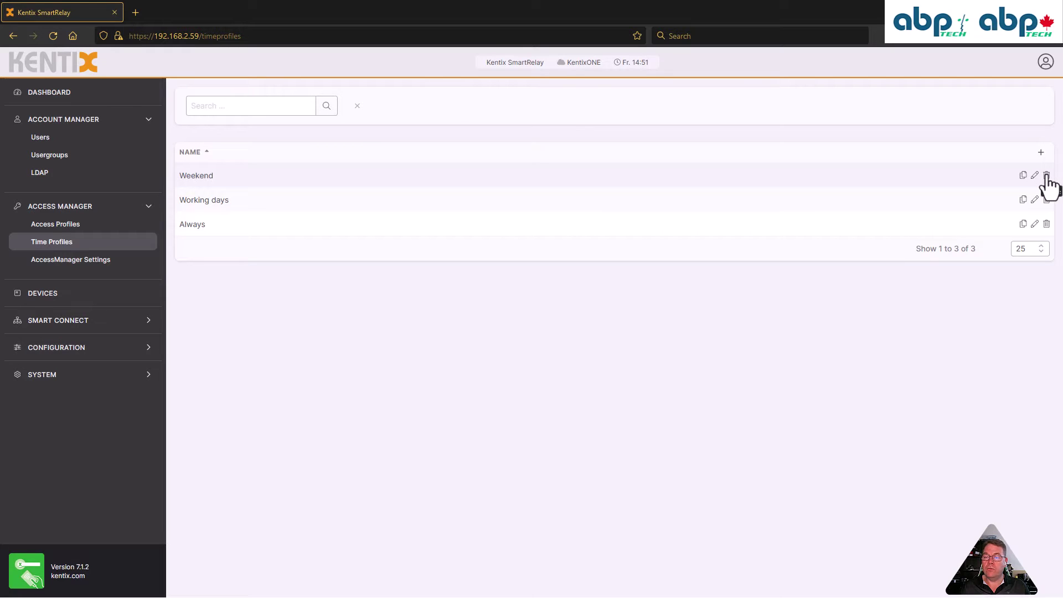
Edit the Weekend time profile to view its all-day Saturday and Sunday schedule
click(1035, 176)
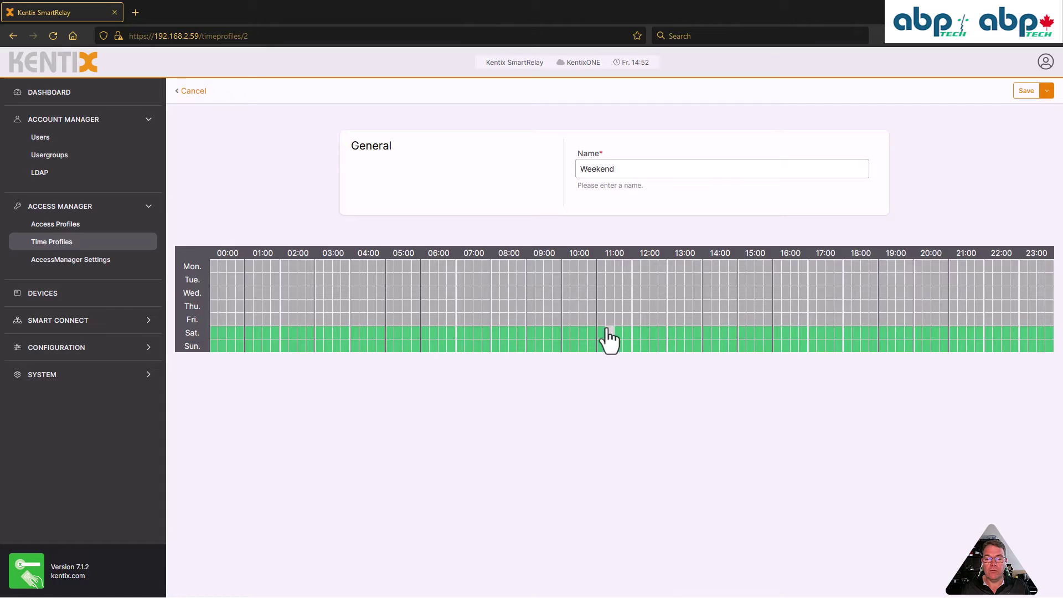
Trial-toggle the 11:00 slots in the Weekend grid, then cancel to discard the changes
drag(602, 334, 633, 359)
drag(602, 280, 608, 280)
drag(628, 285, 626, 363)
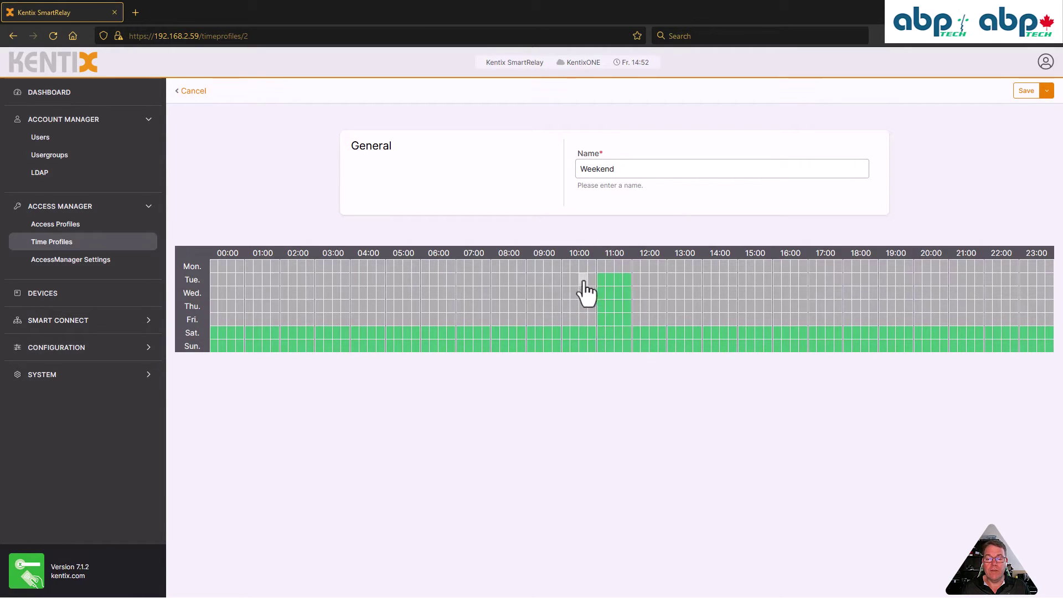
click(603, 280)
click(604, 280)
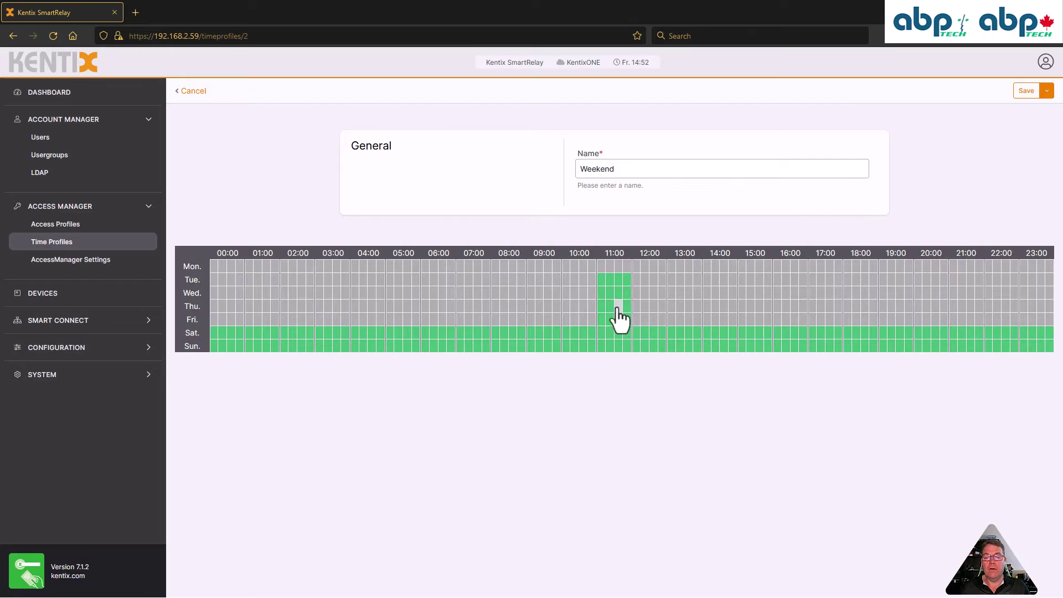
drag(602, 319, 603, 283)
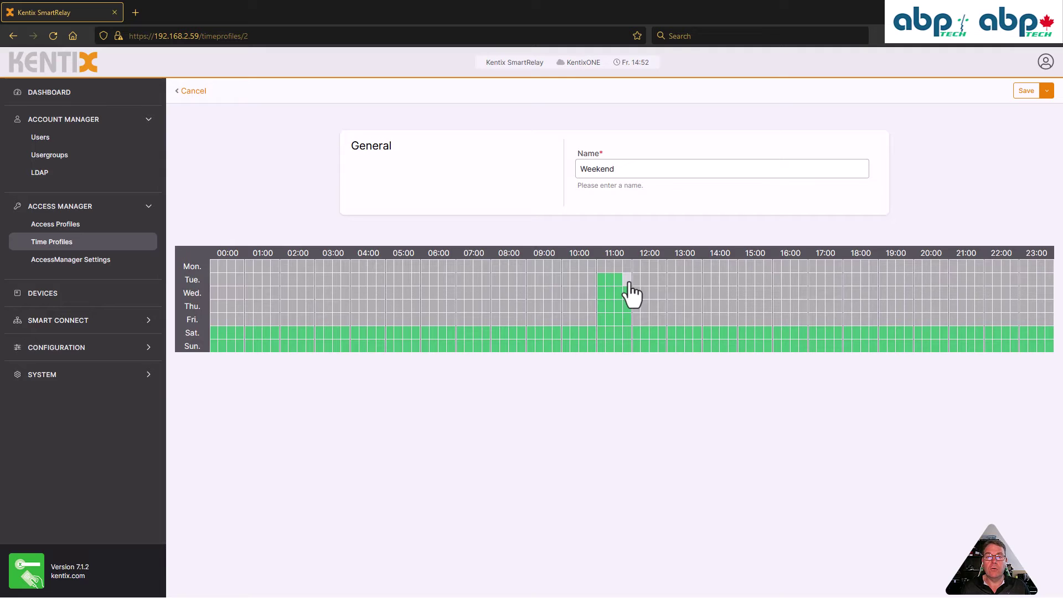
drag(601, 281, 629, 321)
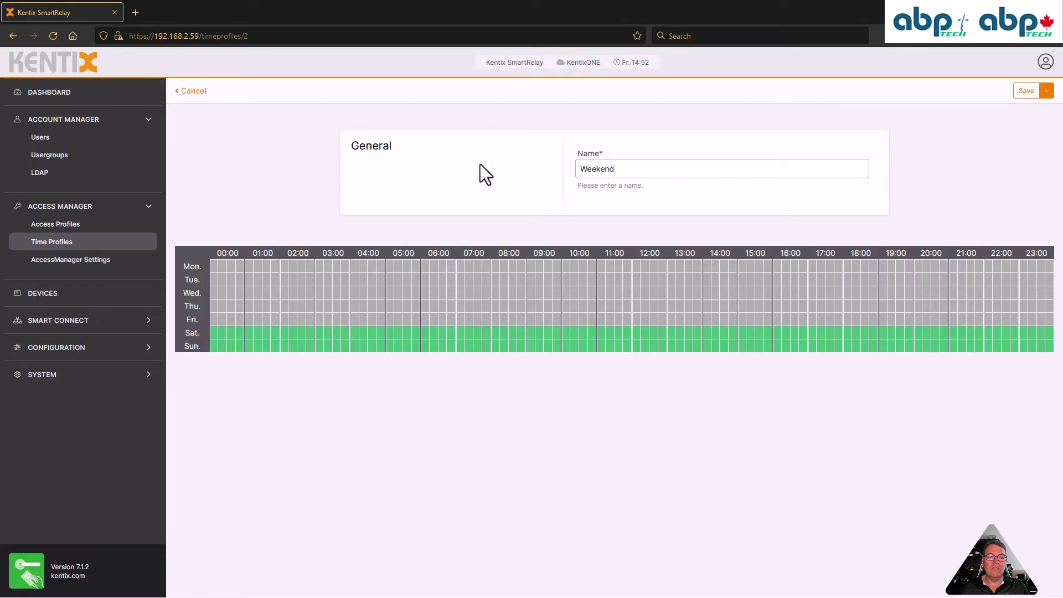
click(201, 91)
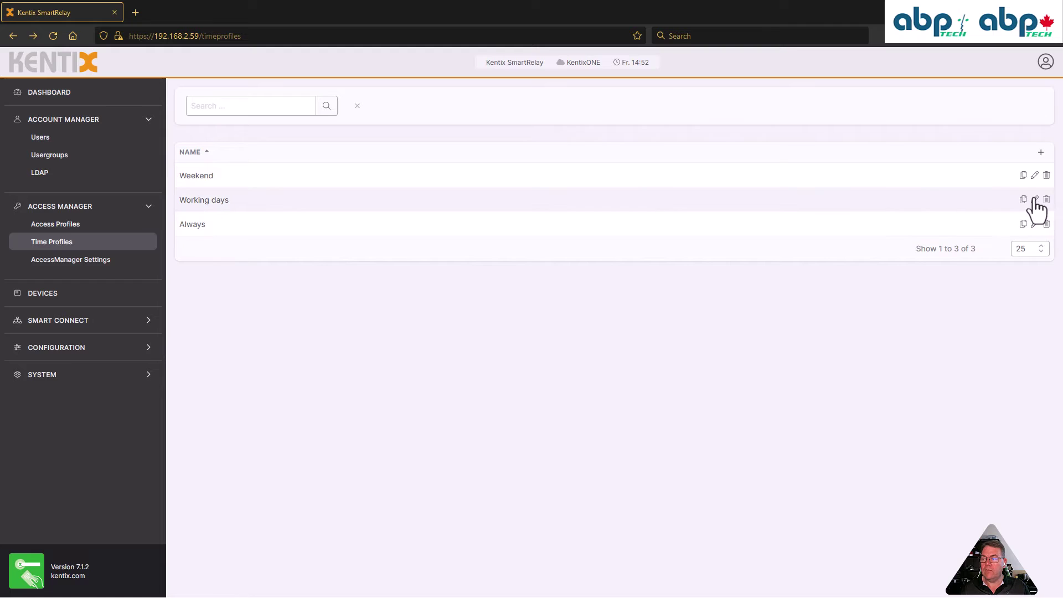
click(1034, 200)
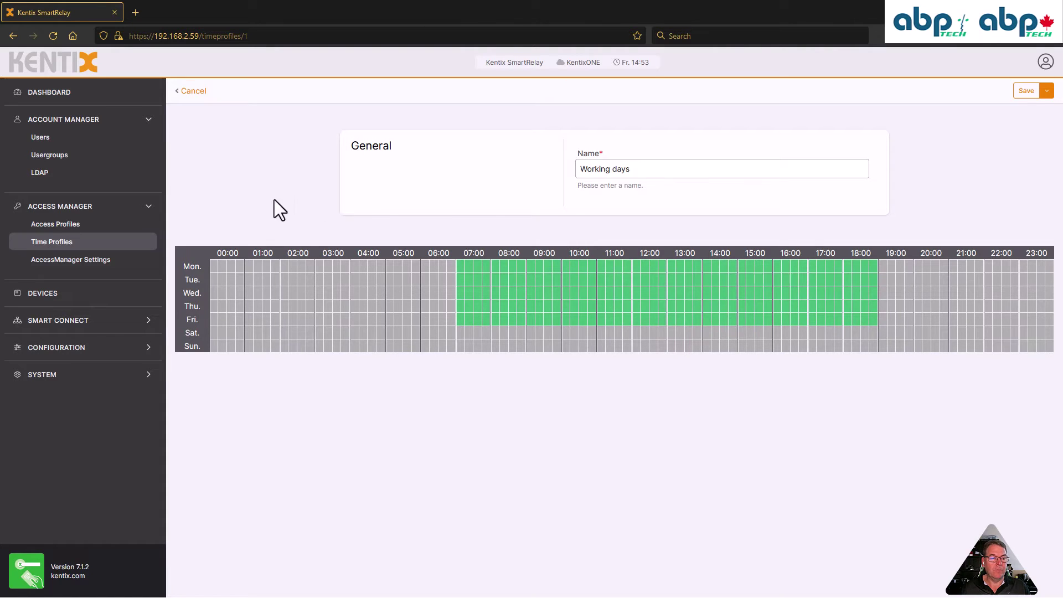
click(192, 93)
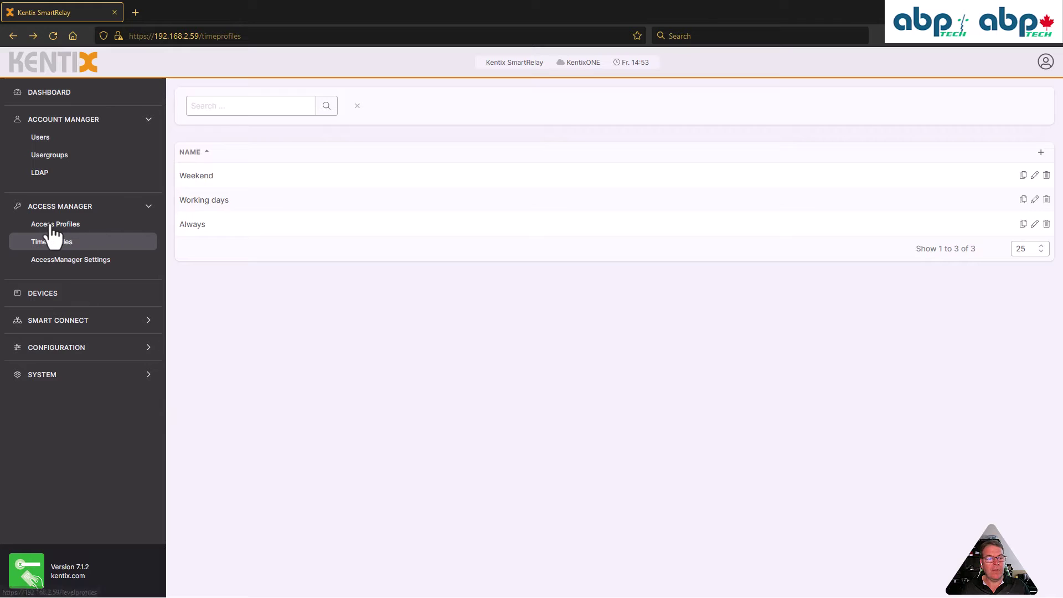
Rename the Default access profile to 'Always&Everywhere', keeping Always and MainDoor, and save
click(51, 226)
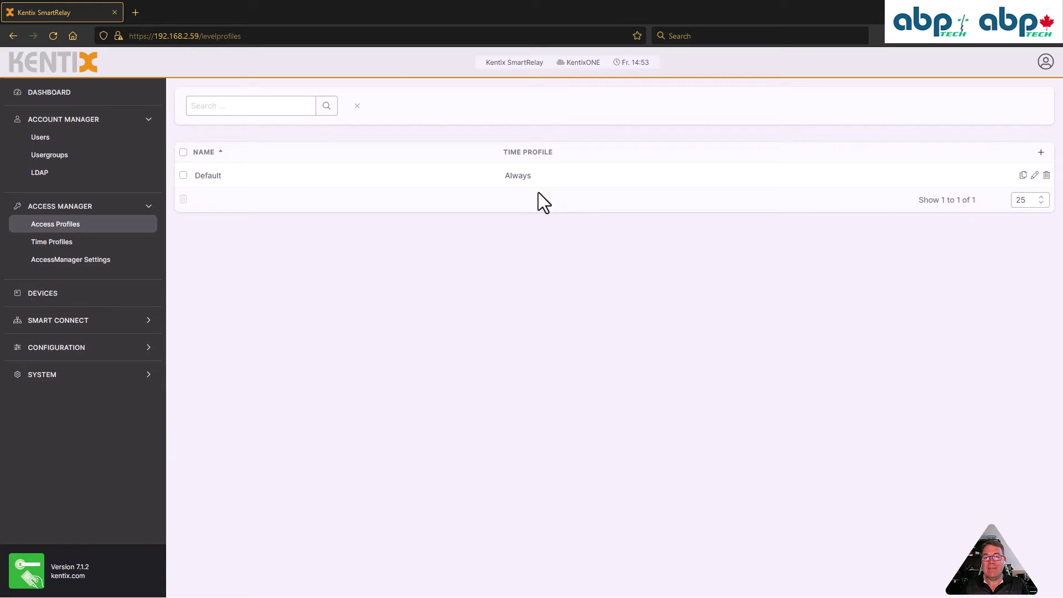
click(1034, 176)
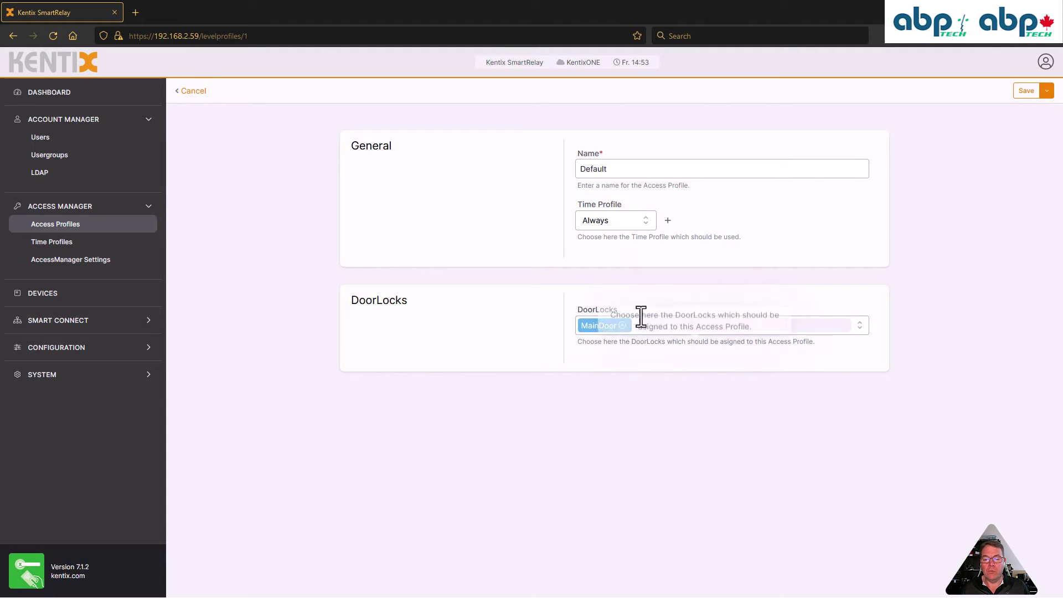
click(859, 327)
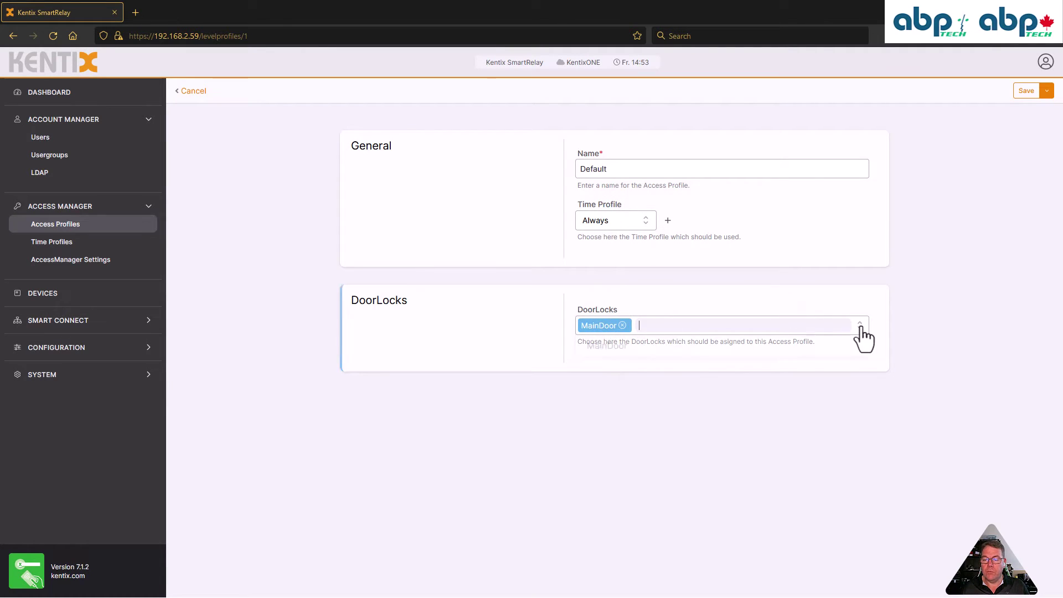
click(647, 378)
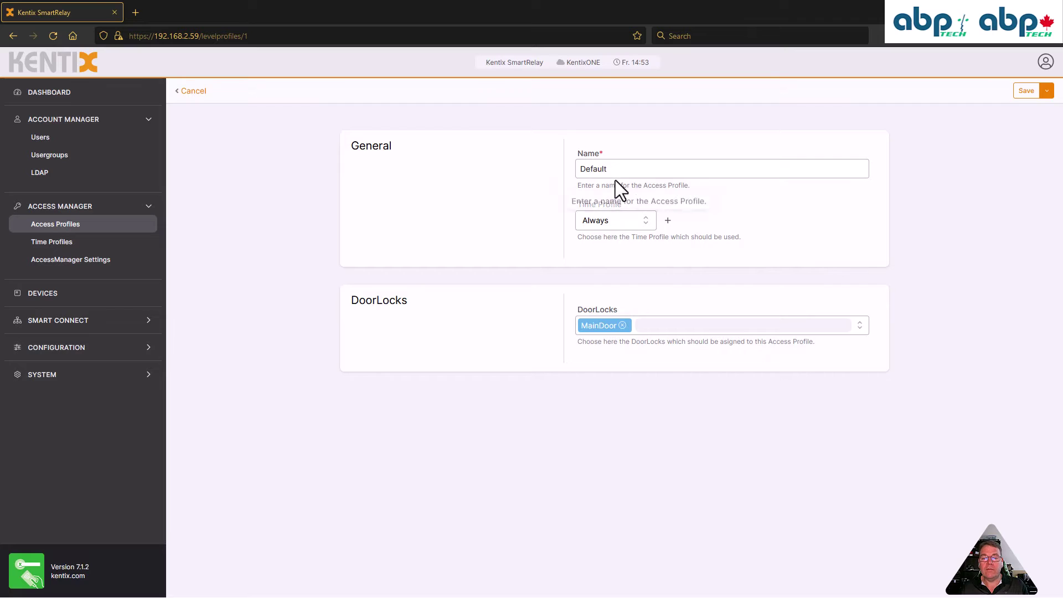
drag(616, 167, 553, 167)
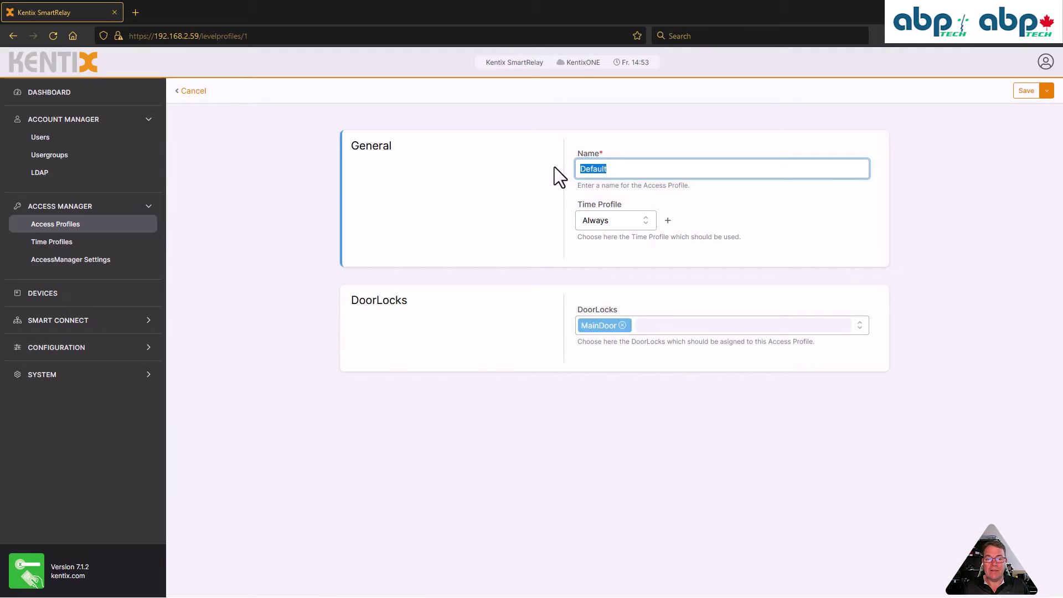
text(Alw)
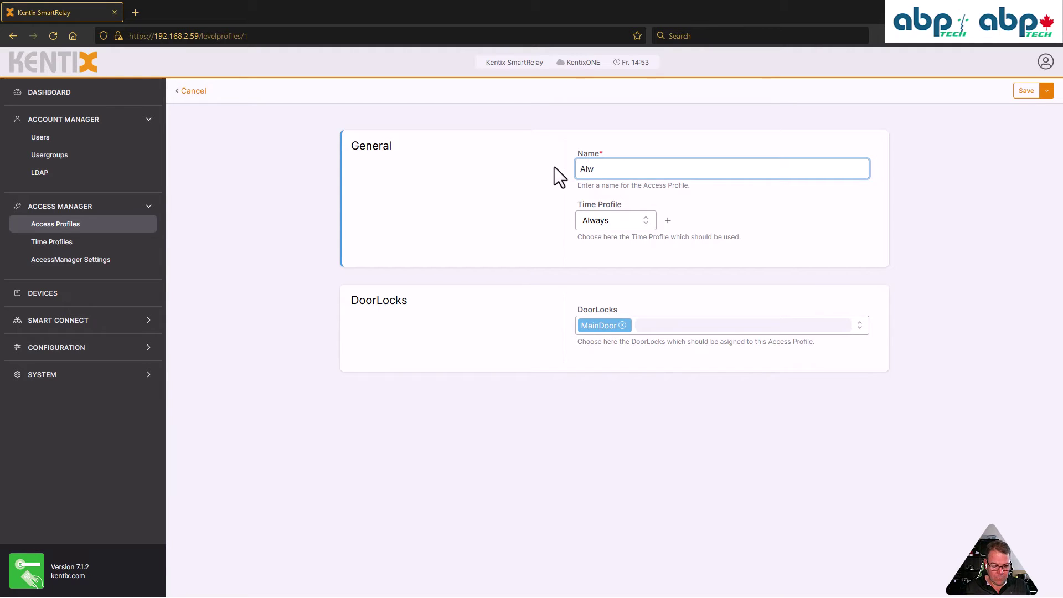
text(ays&Everywhere)
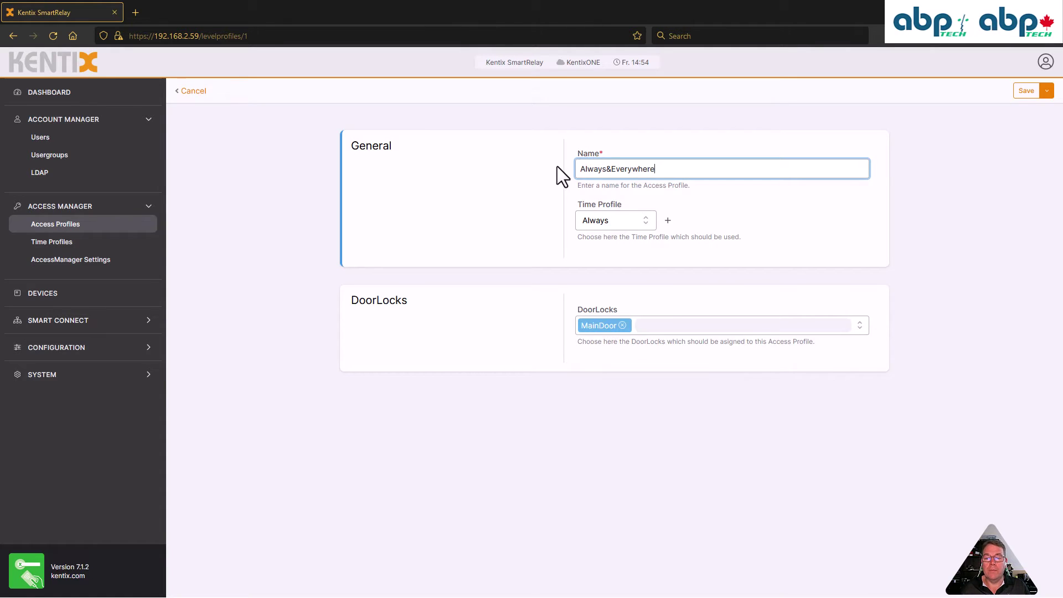
click(1025, 92)
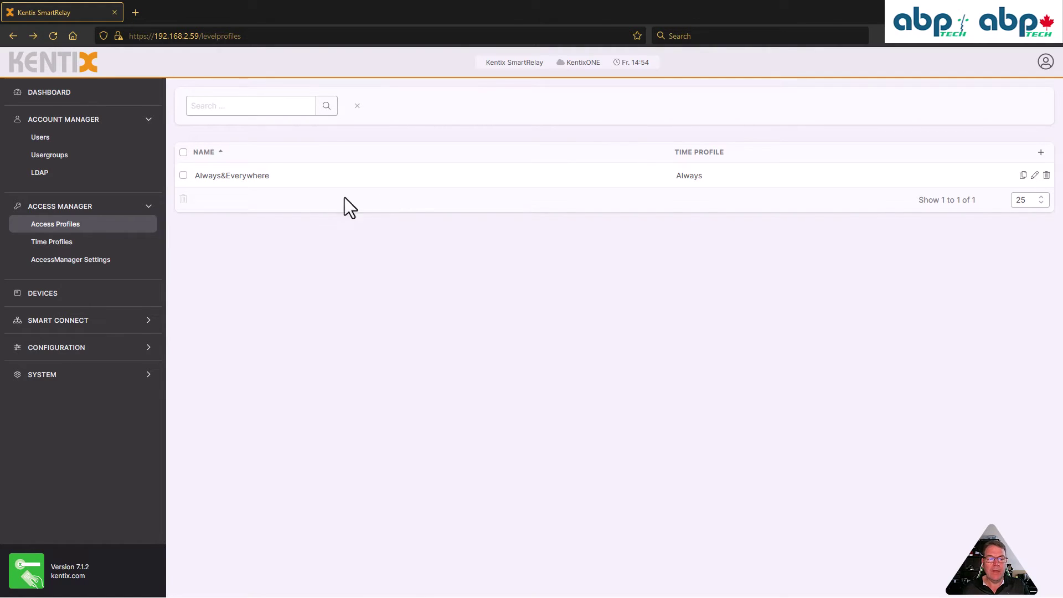
Create and save a 'Realtors' access profile using Working days and the MainDoor lock
click(1042, 155)
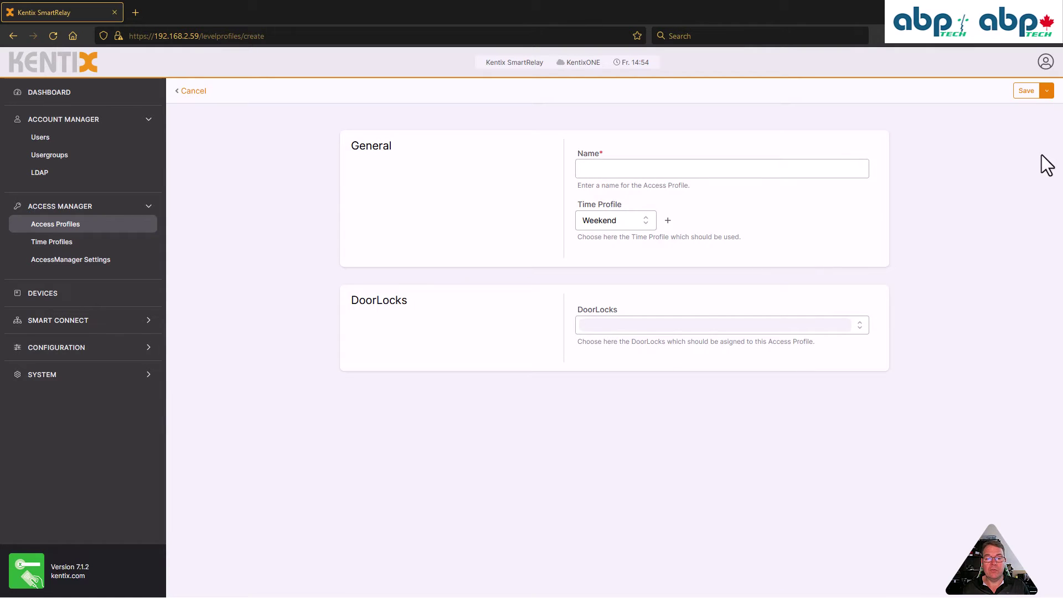
click(614, 167)
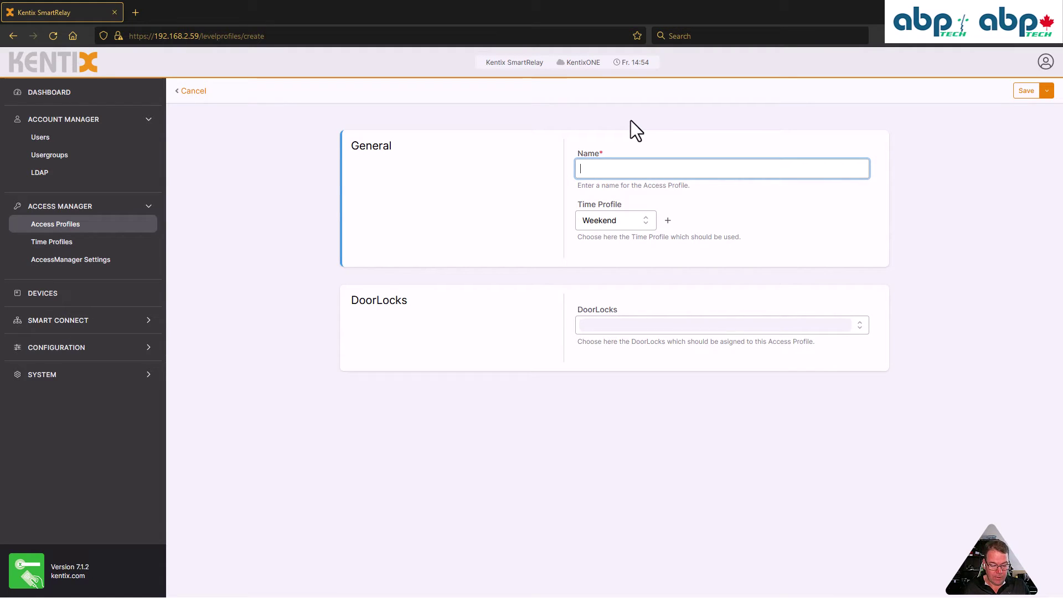
text(Realtors)
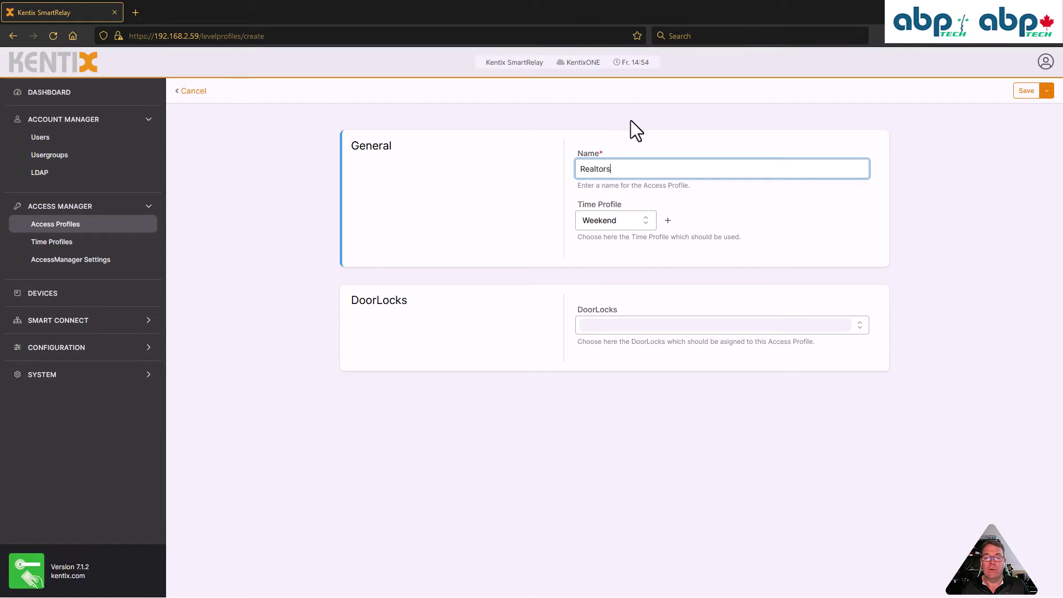
click(641, 225)
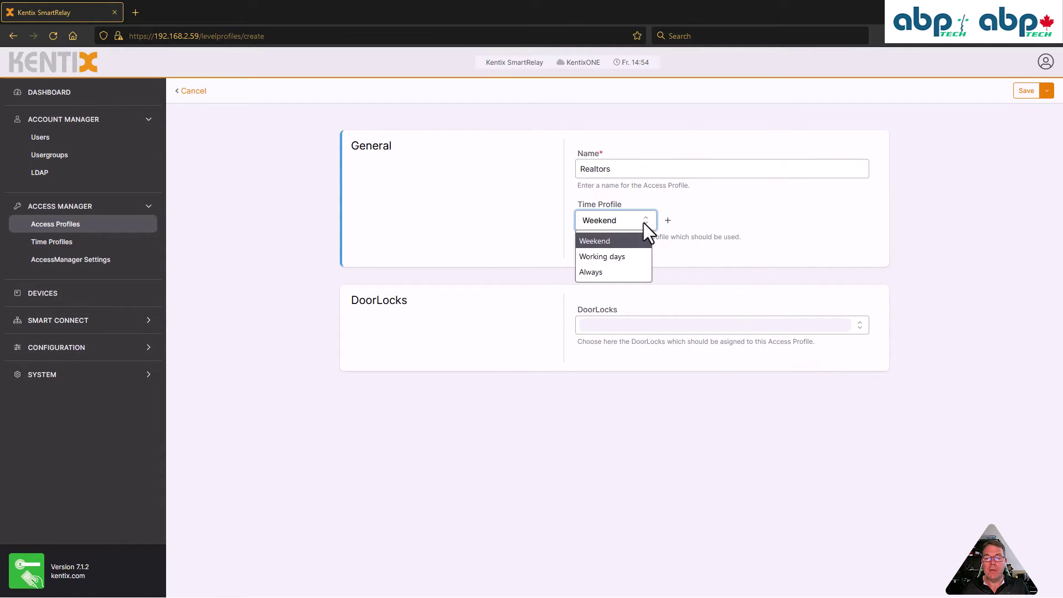
click(625, 255)
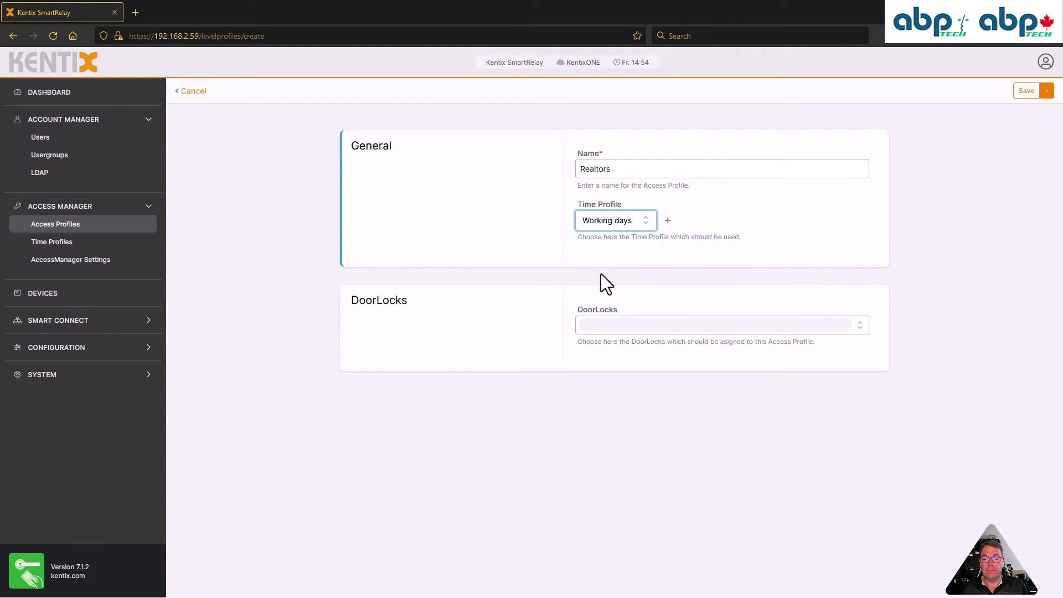
click(607, 325)
click(616, 348)
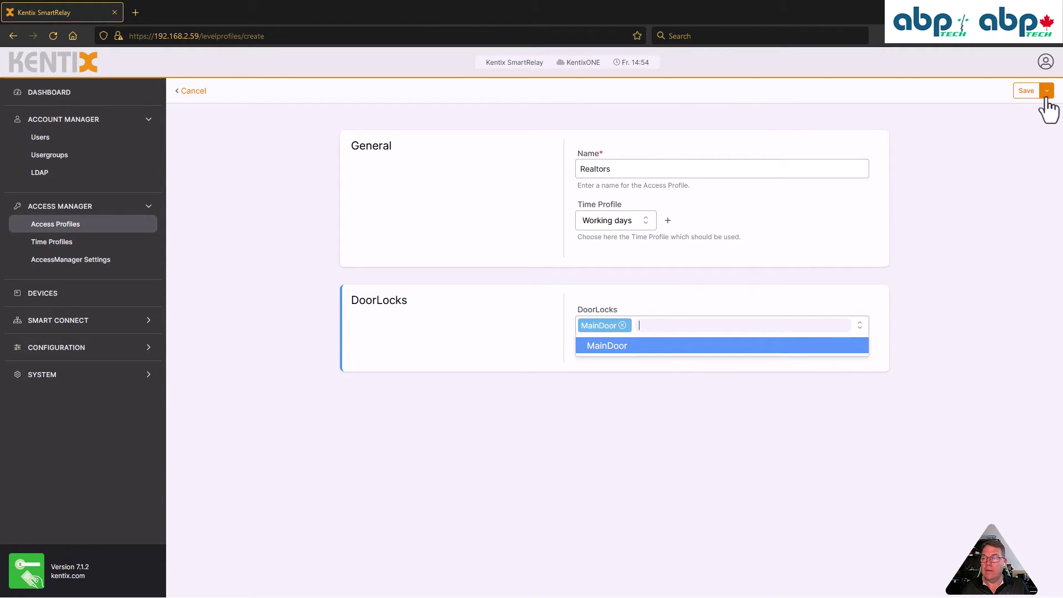
click(1027, 92)
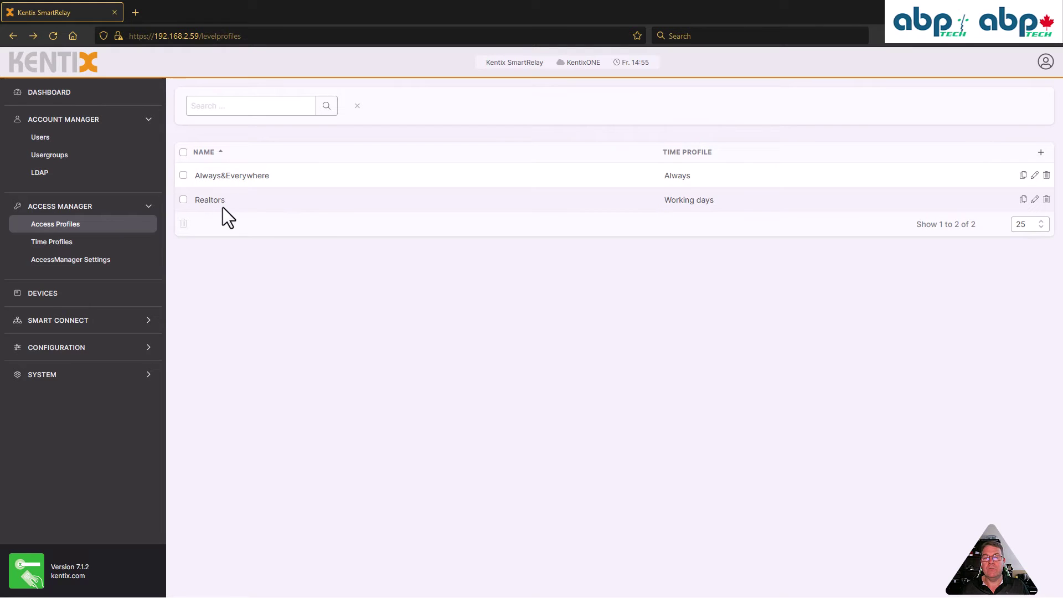
In the Working days time profile, add Saturday hours and extend access until 21:00
click(69, 244)
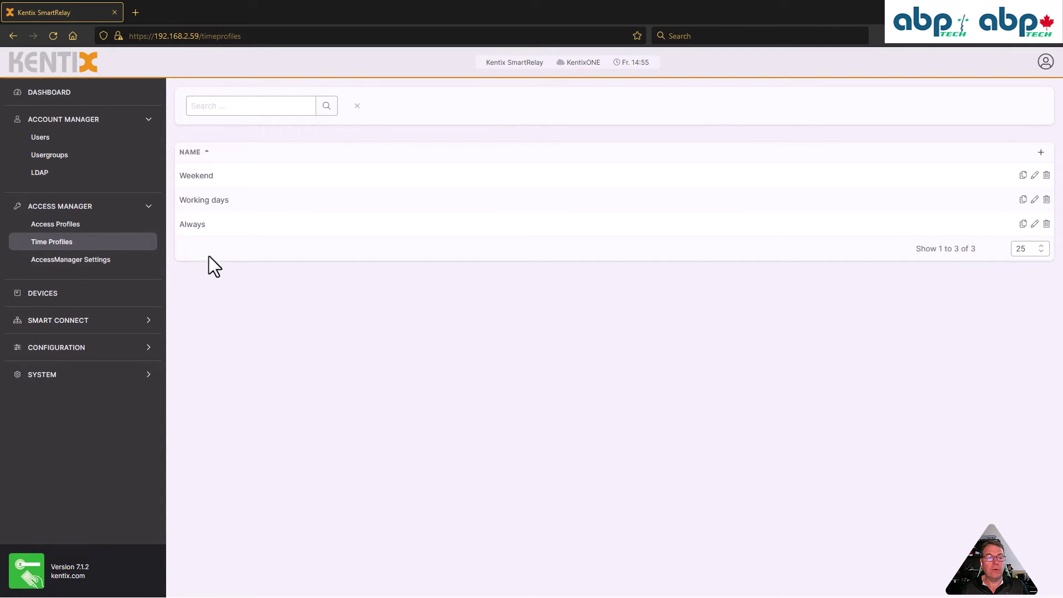
click(1035, 200)
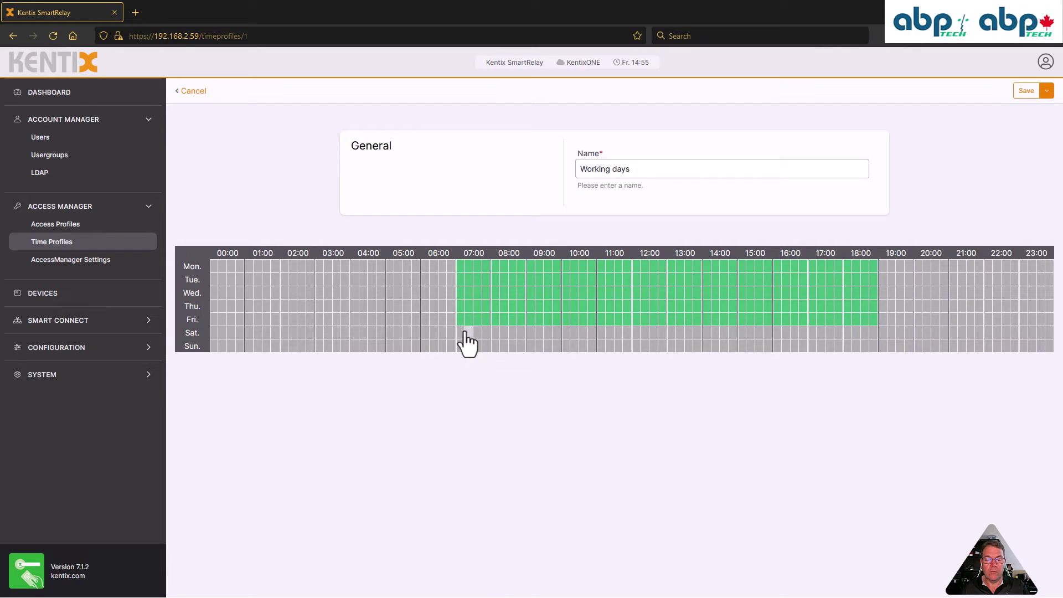
drag(463, 331, 944, 346)
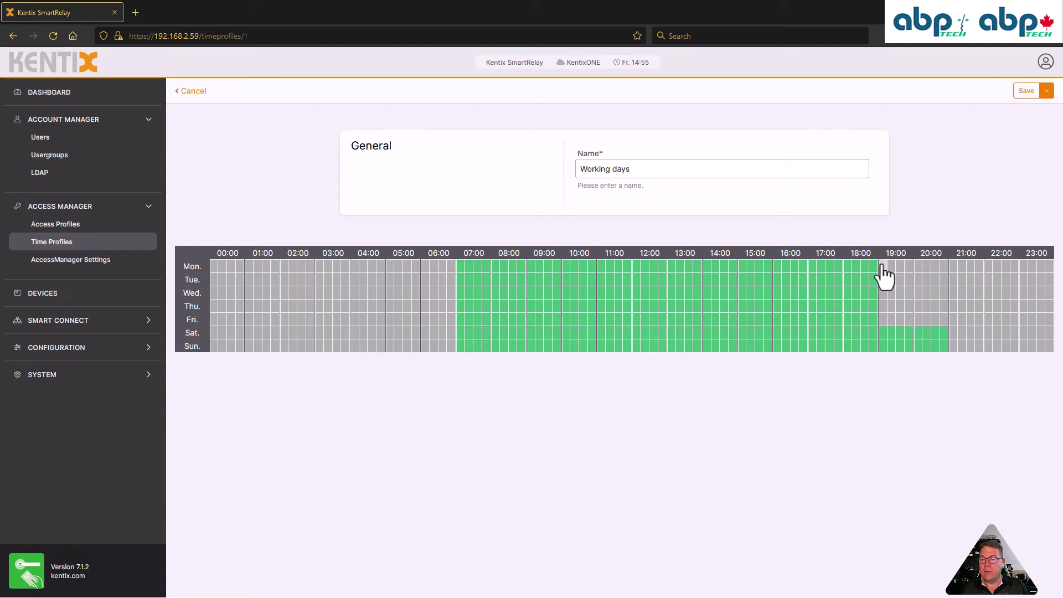
drag(883, 273, 949, 404)
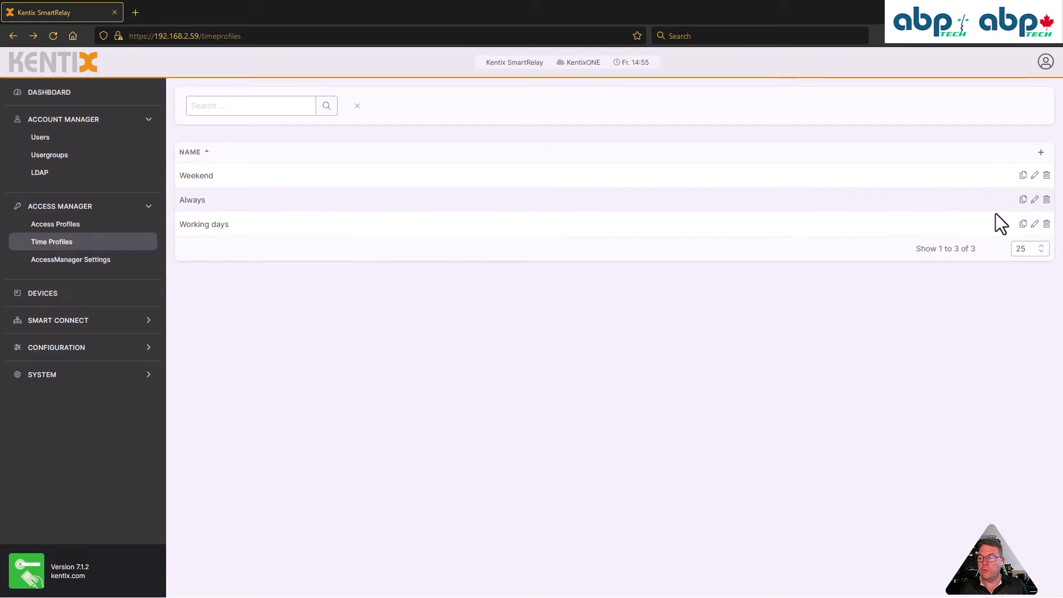
Change the Working days time profile's name to 'Realtors' and save it
click(1034, 224)
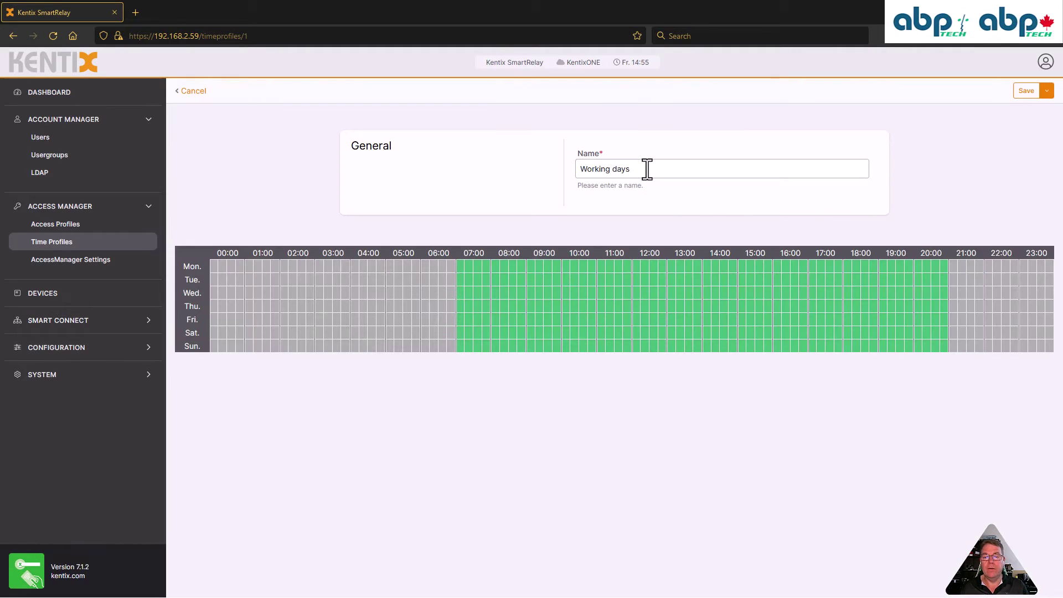
drag(646, 168, 541, 161)
text(R)
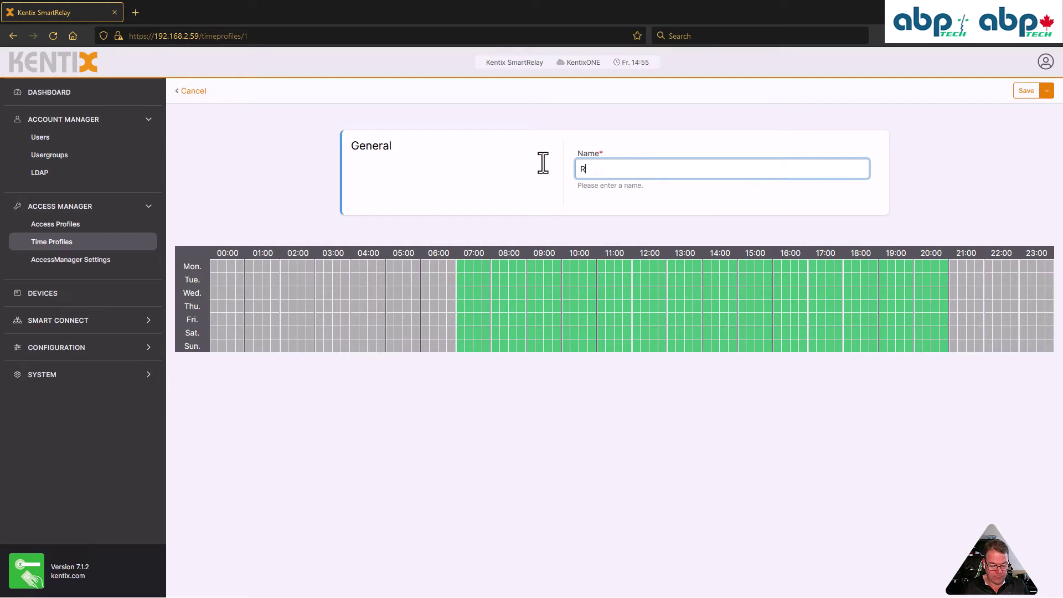
text(ealtors)
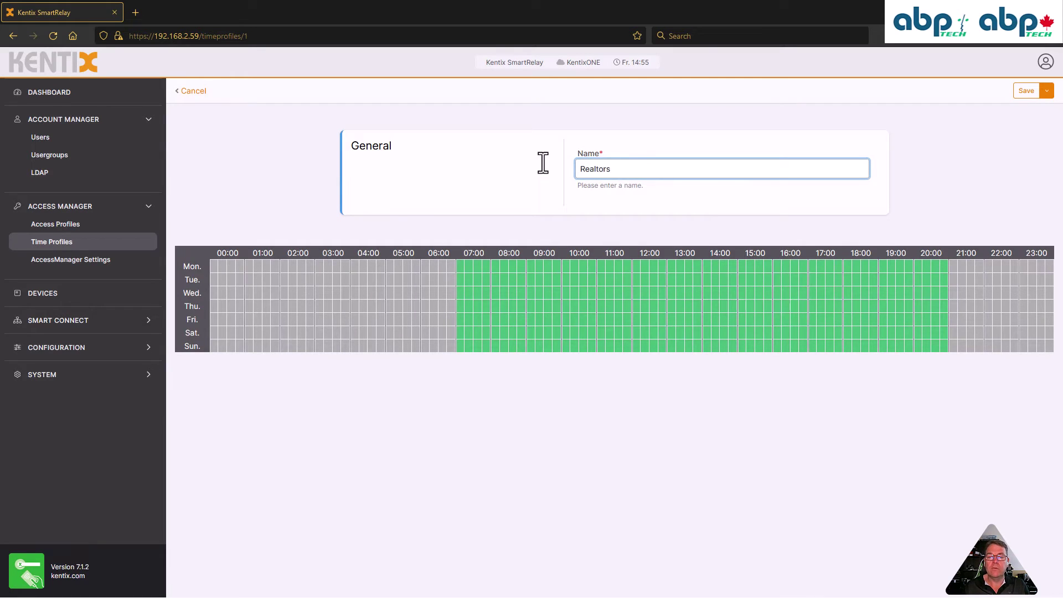
click(1026, 91)
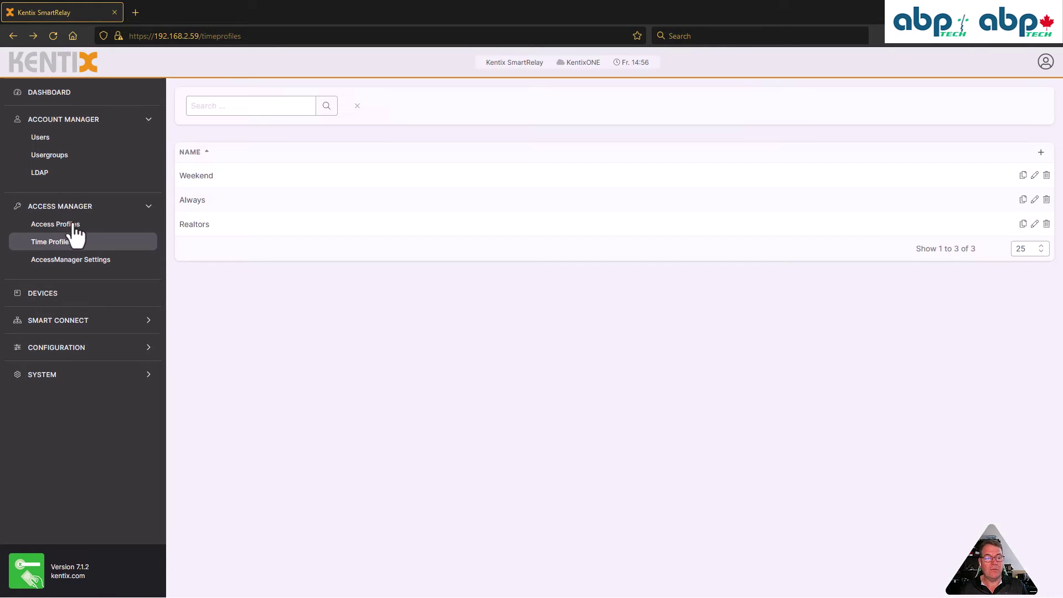
Check that the Realtors access profile uses the Realtors time profile, then save it
click(75, 227)
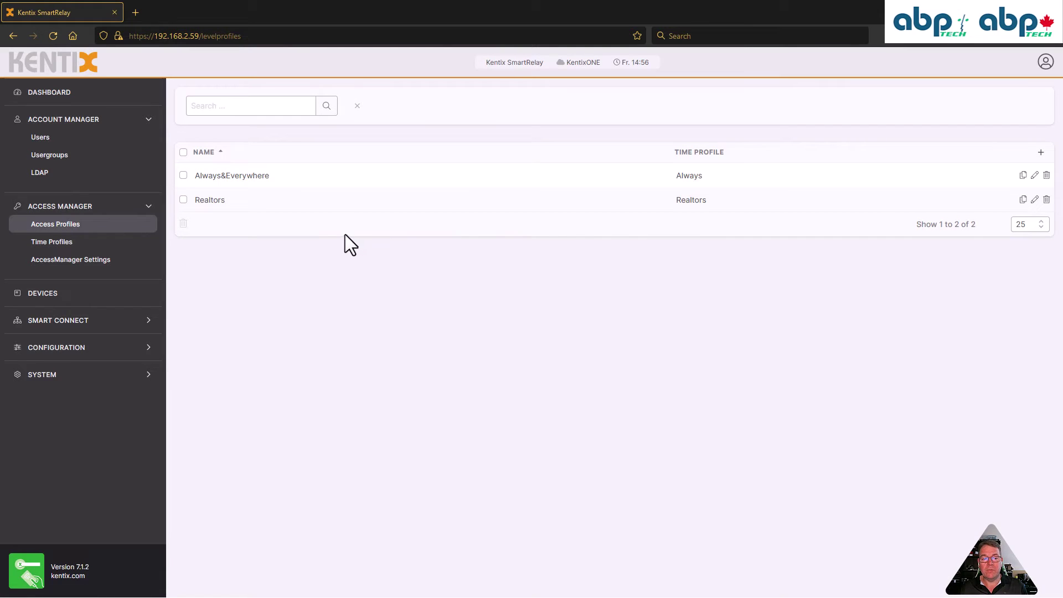
click(1035, 201)
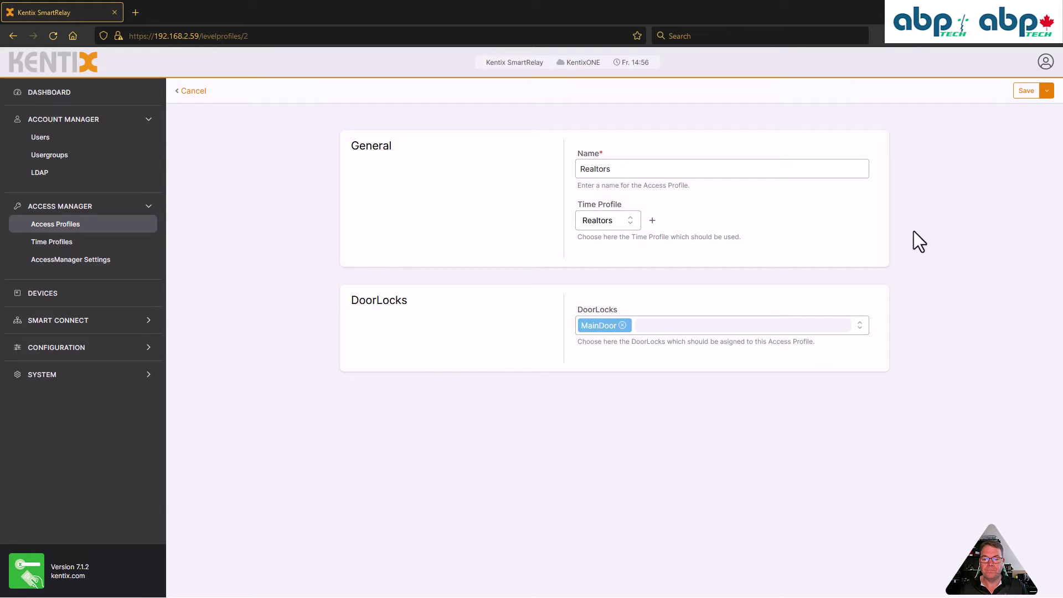
click(614, 218)
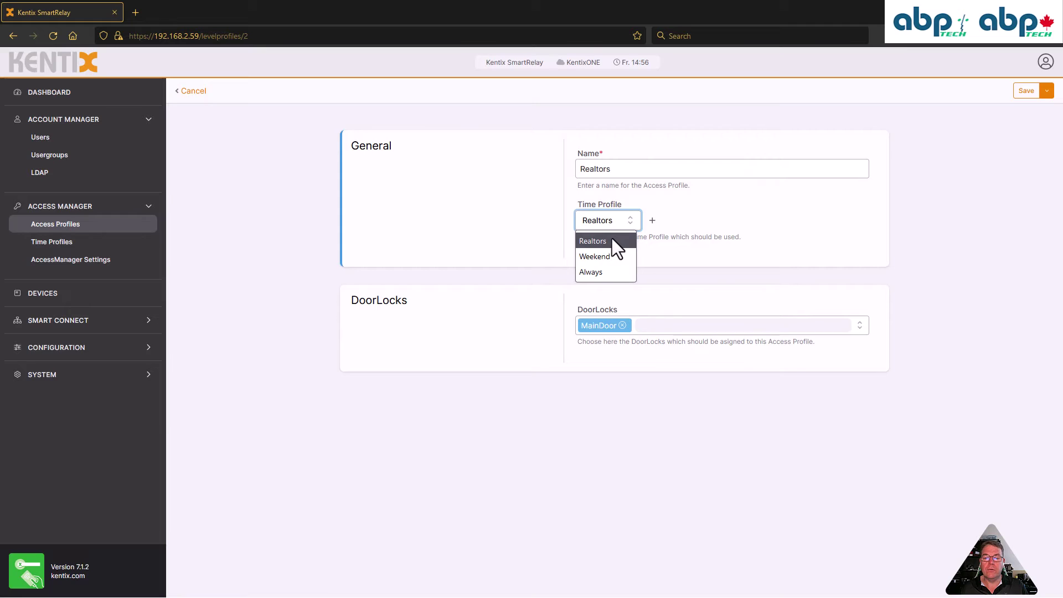
click(613, 239)
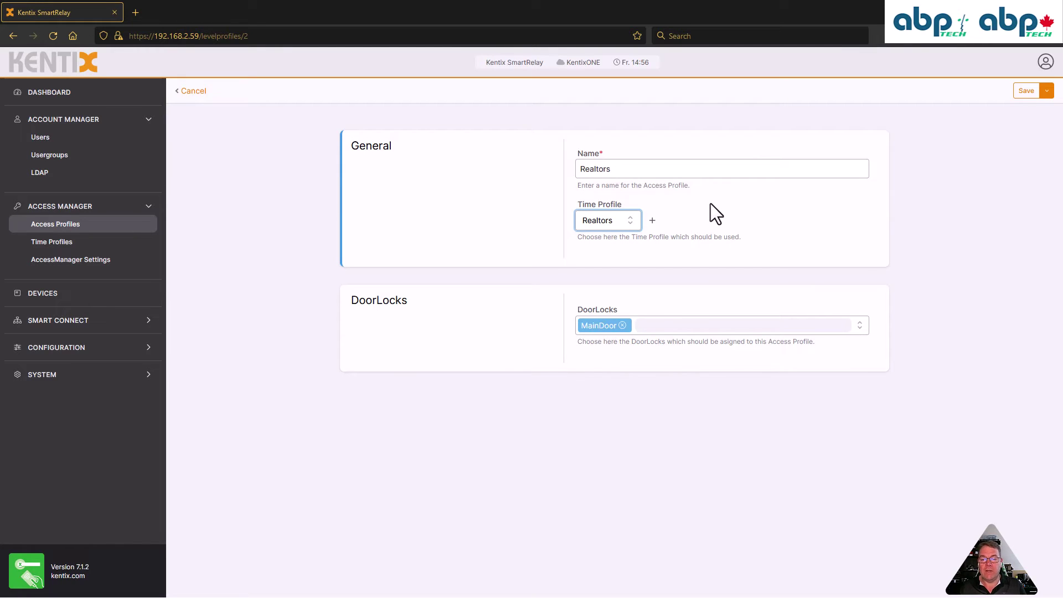
click(1026, 92)
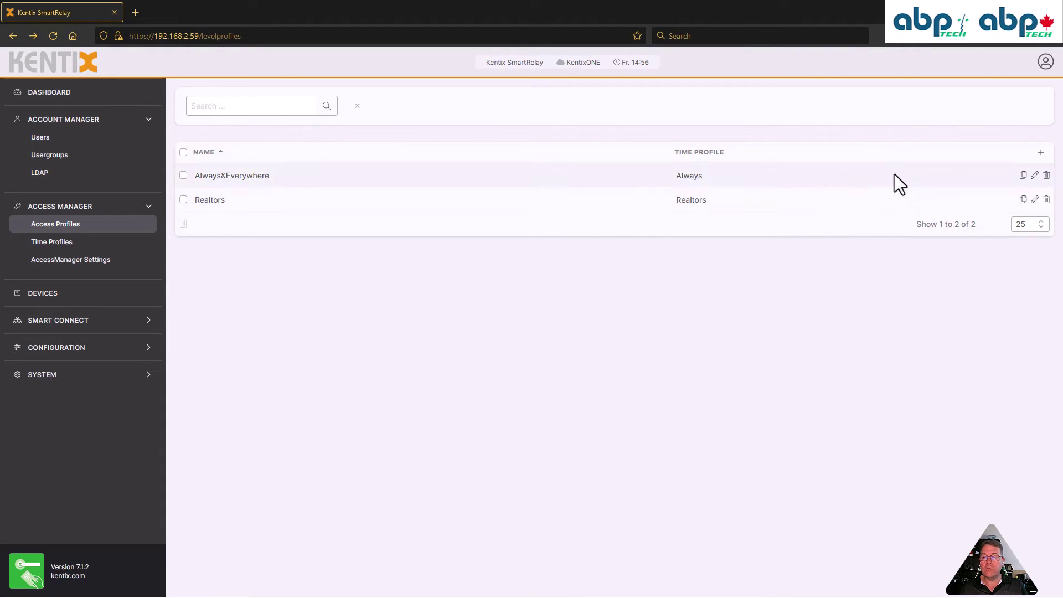
Create a 'Tenants' access profile with the Always time profile and MainDoor lock, and save
click(1041, 152)
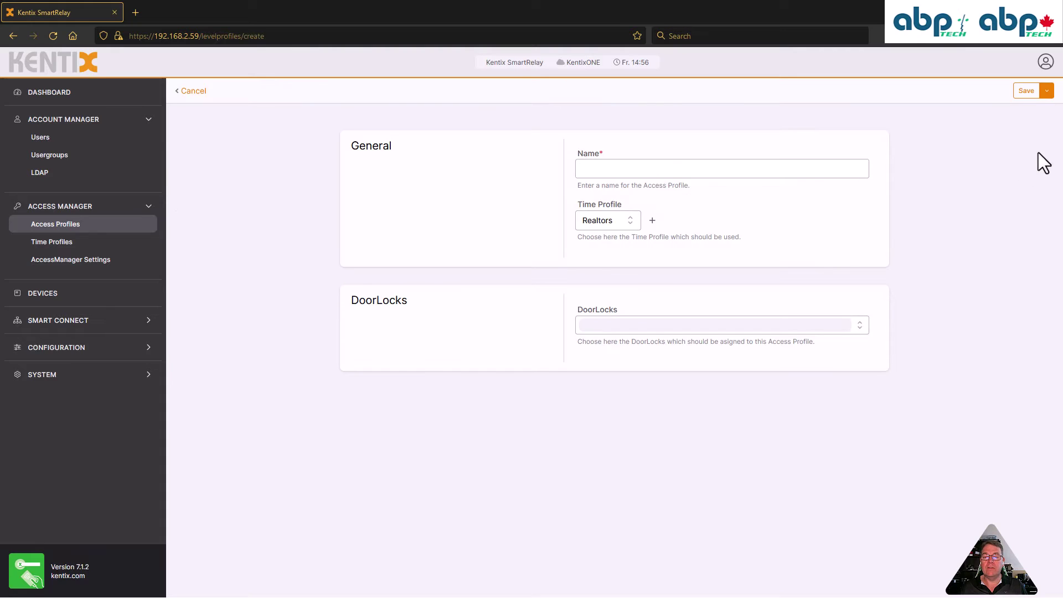
click(649, 166)
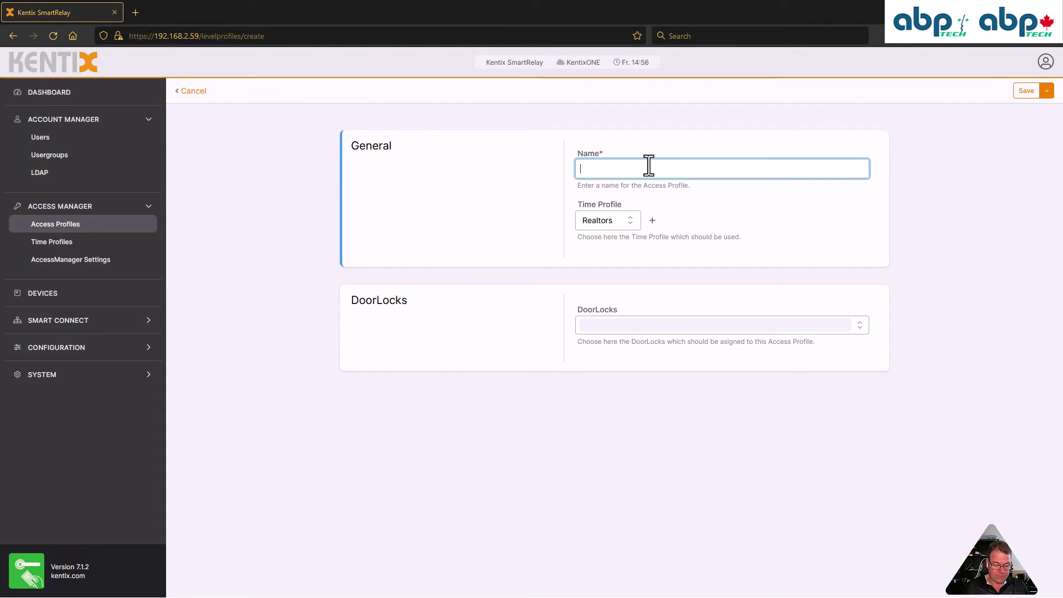
text(Tena)
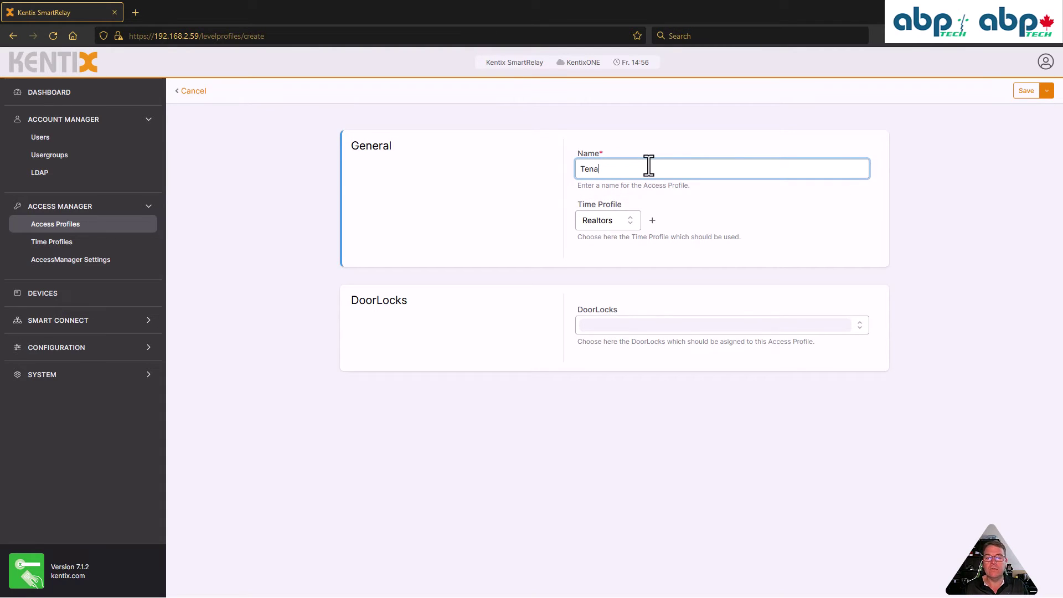
text(nts)
click(627, 219)
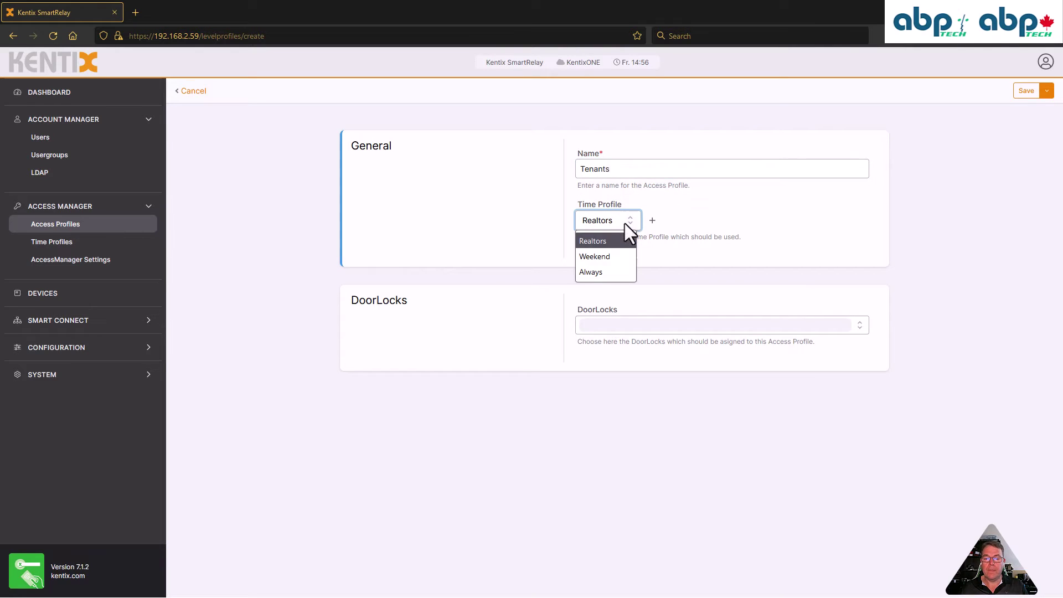
click(602, 270)
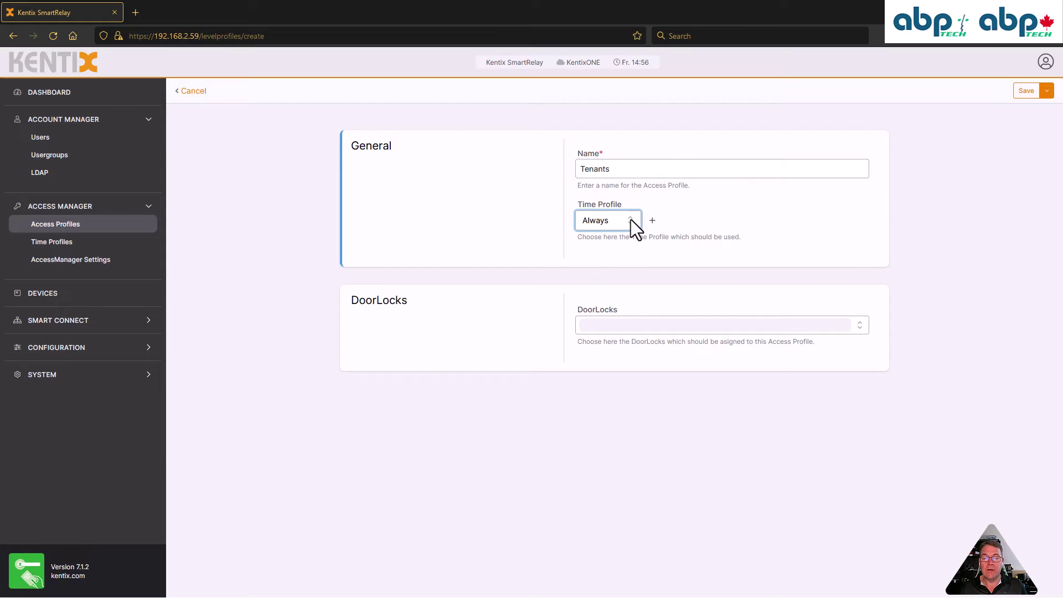
click(617, 327)
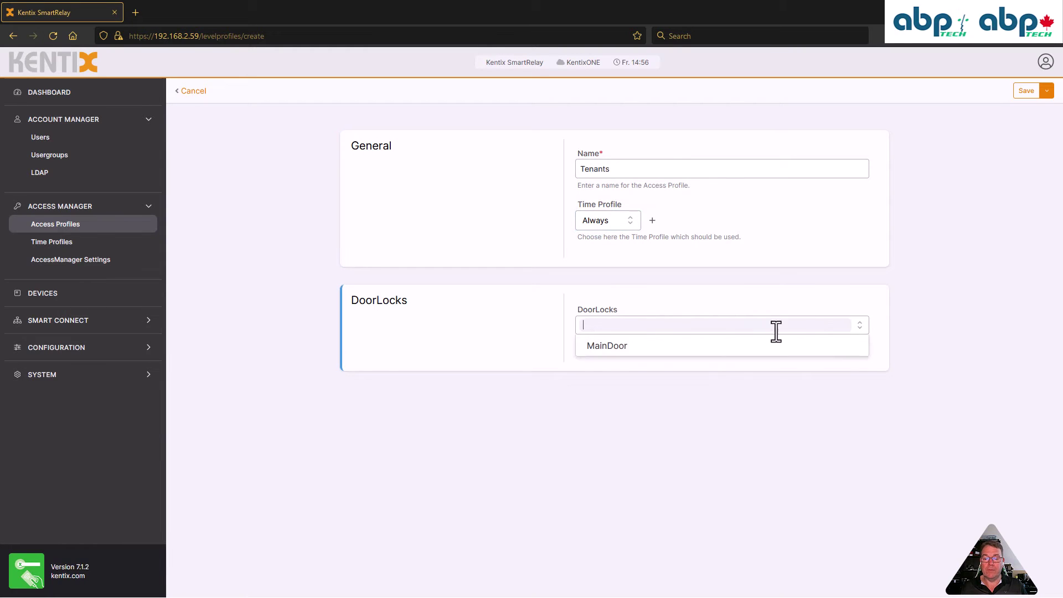
click(614, 346)
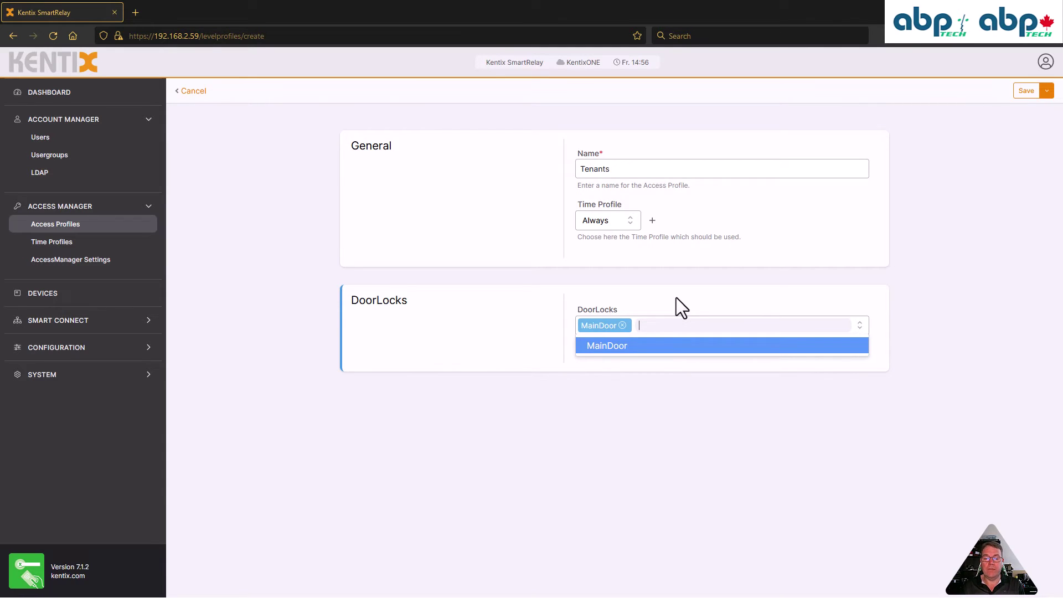
click(676, 299)
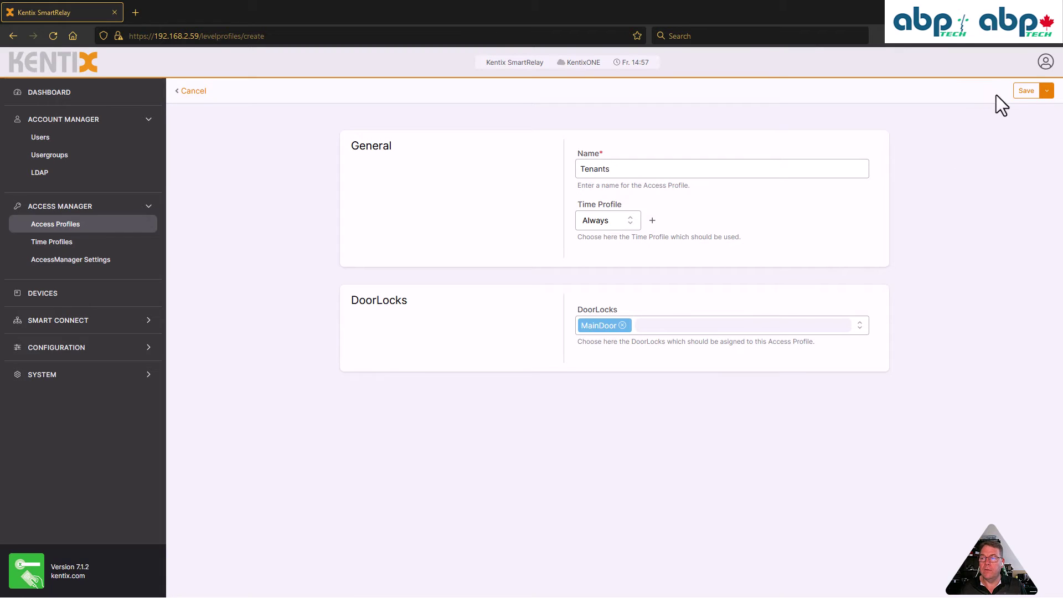
click(1026, 90)
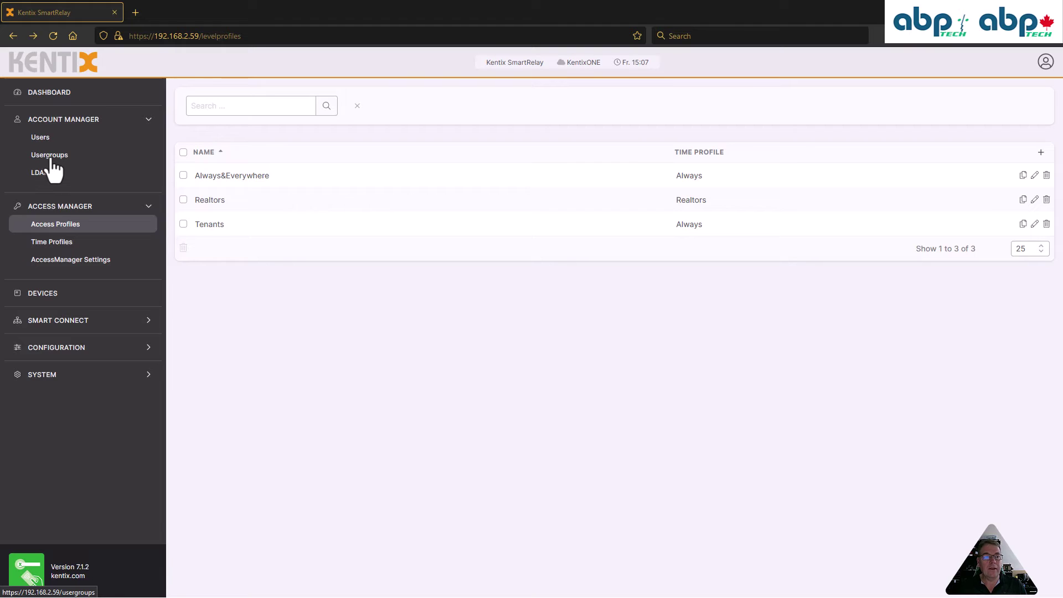
Look through the Manager usergroup permissions without saving, then show the Users list
click(50, 159)
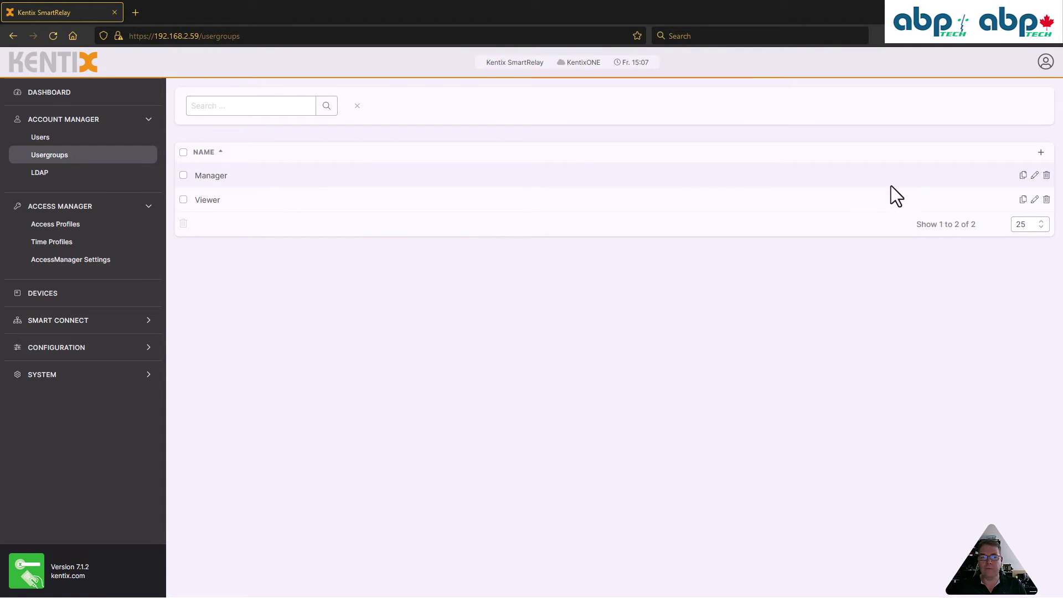
click(1035, 176)
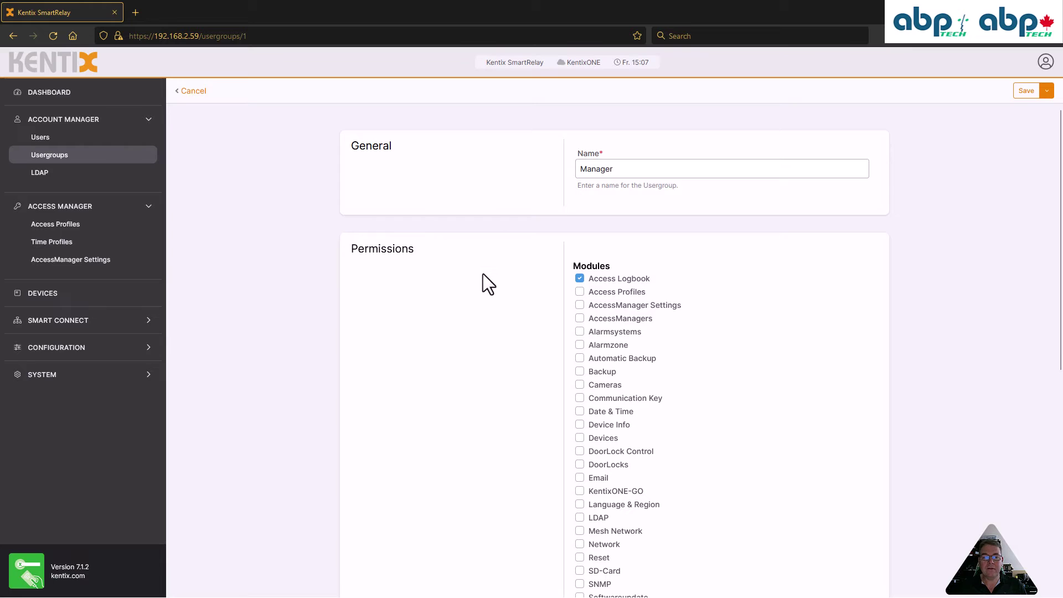
scroll(483, 273, down, 3)
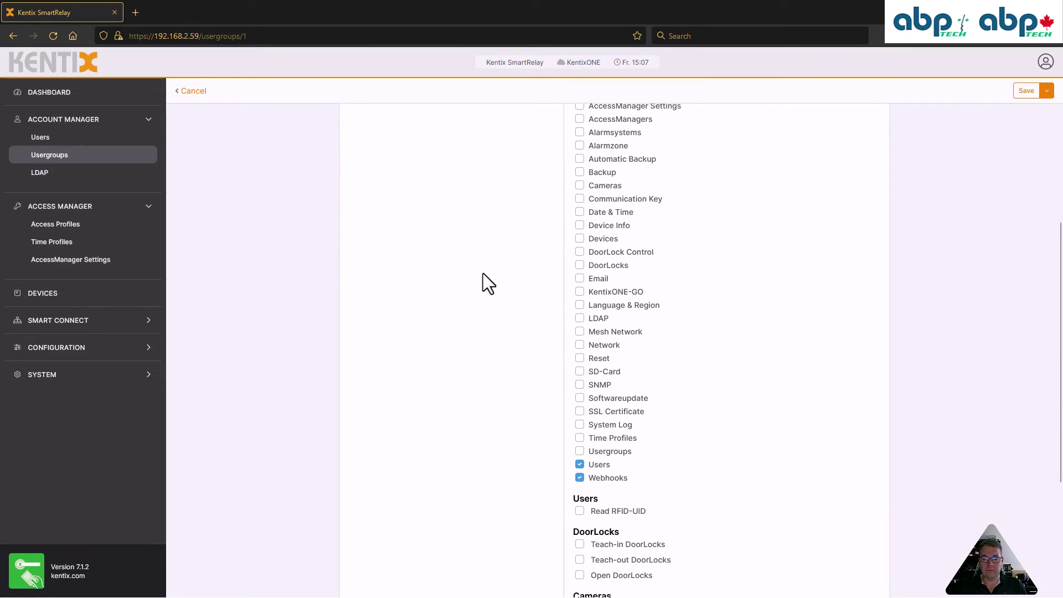
scroll(483, 274, down, 3)
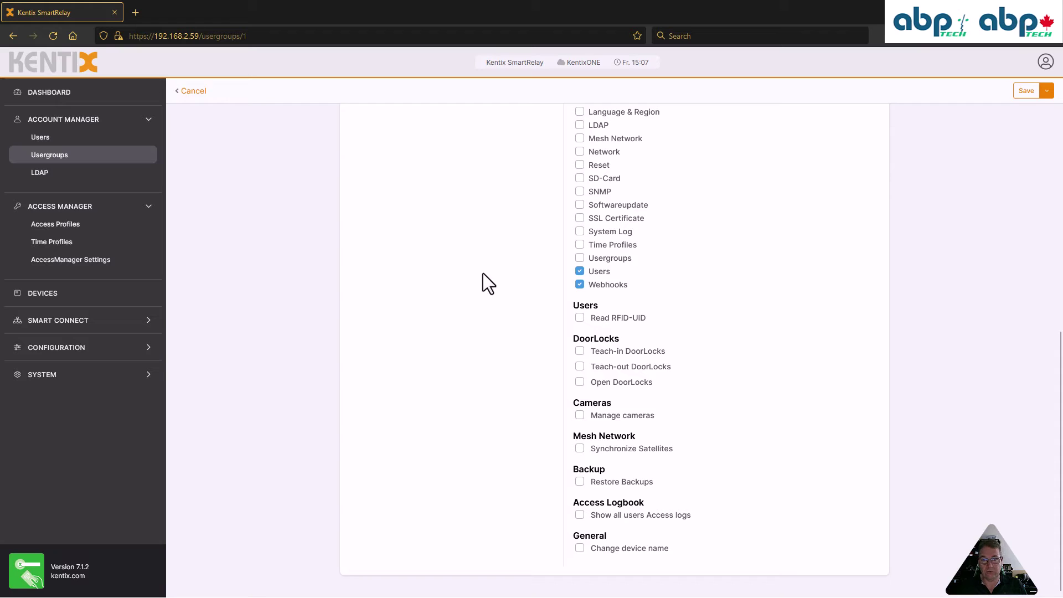
scroll(482, 274, up, 6)
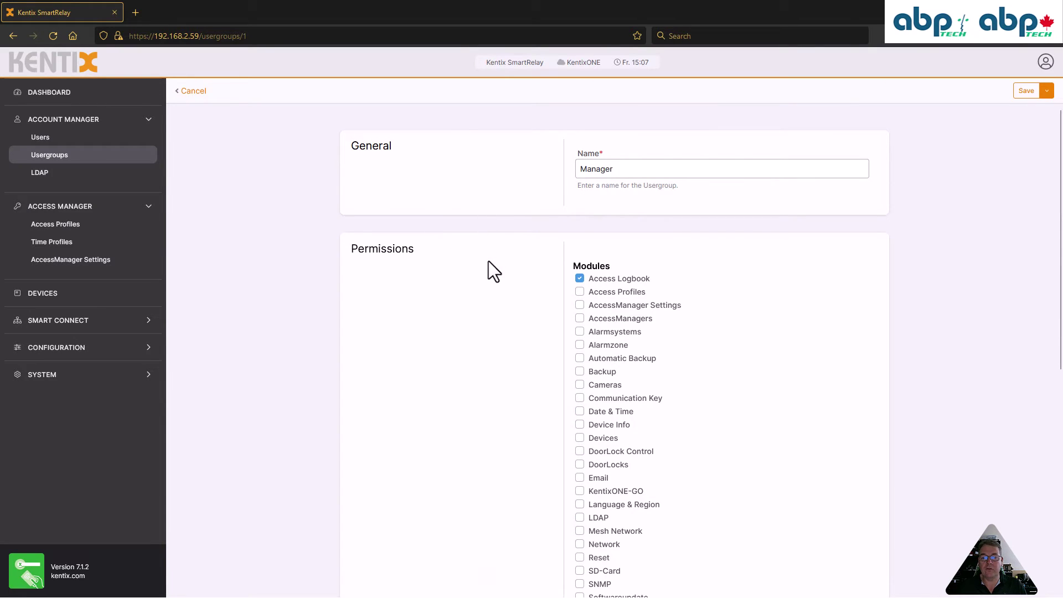
scroll(487, 267, down, 4)
scroll(487, 268, down, 2)
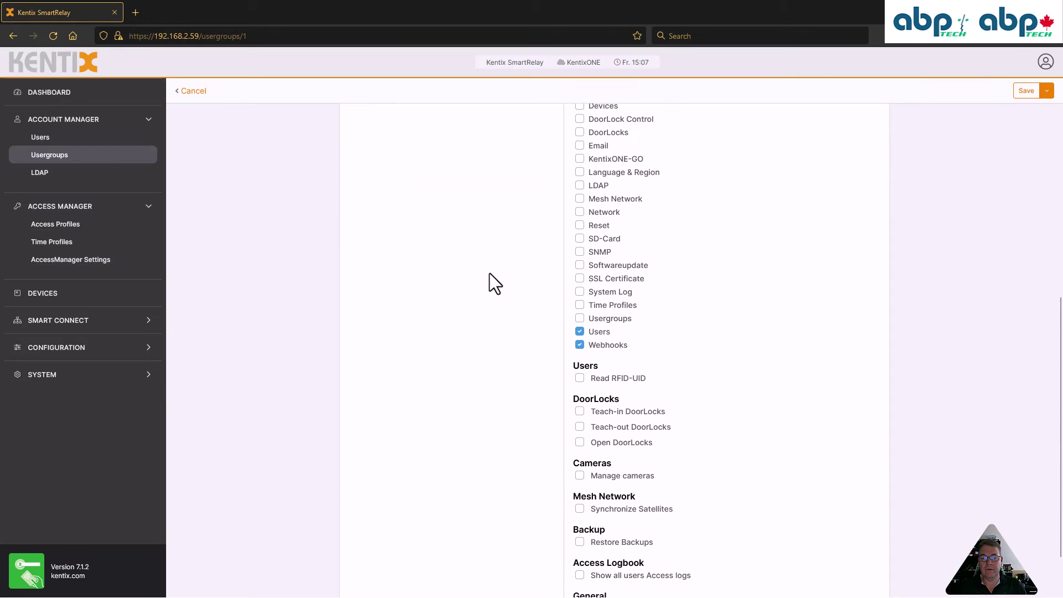
scroll(506, 336, up, 6)
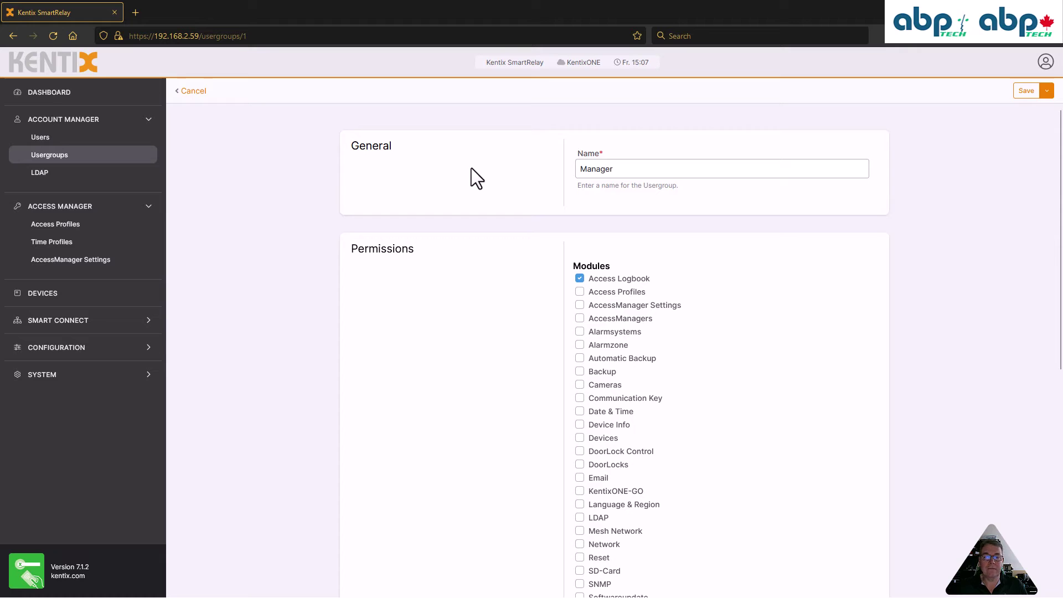
click(194, 92)
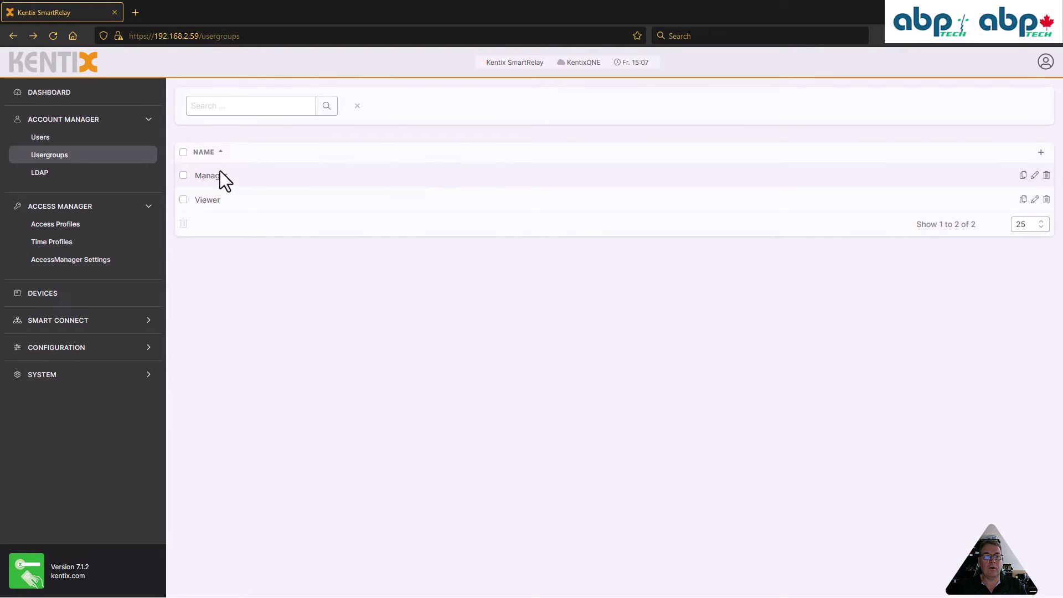
click(48, 145)
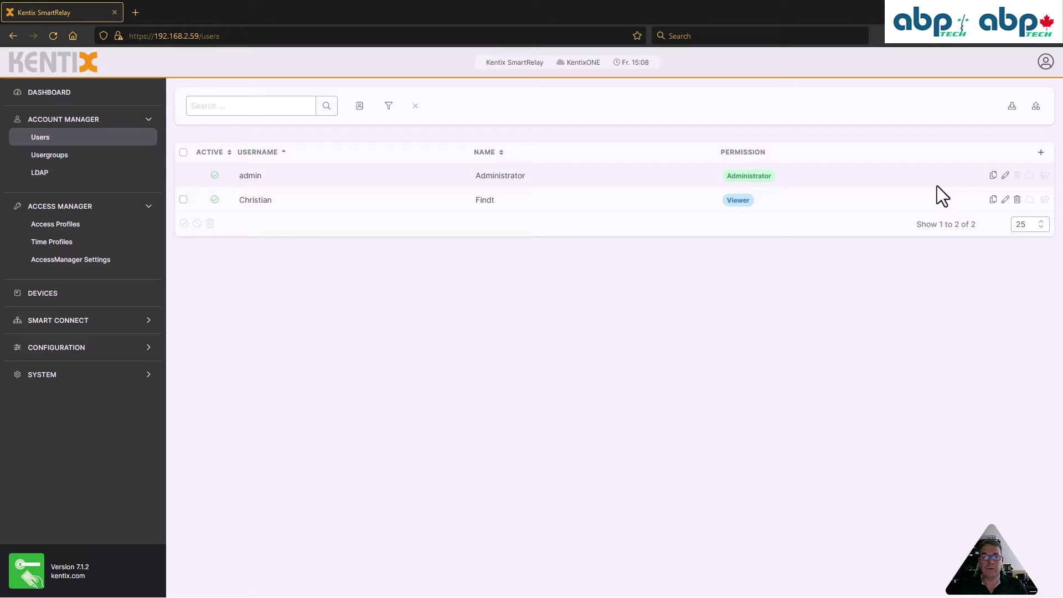
Start a new regular user and enter its username with the '(101)' suffix
click(1041, 153)
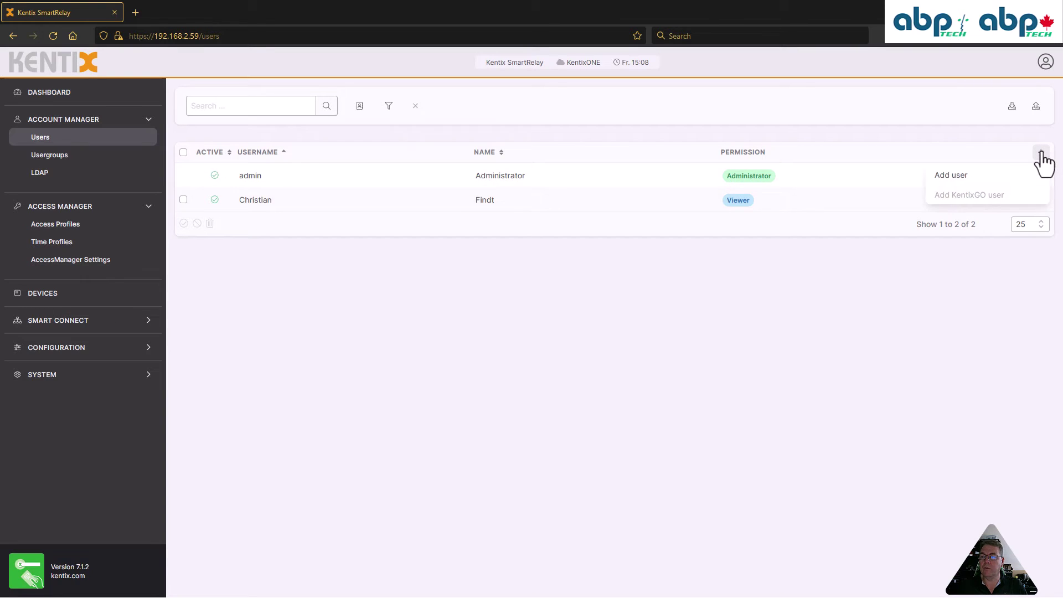
click(964, 176)
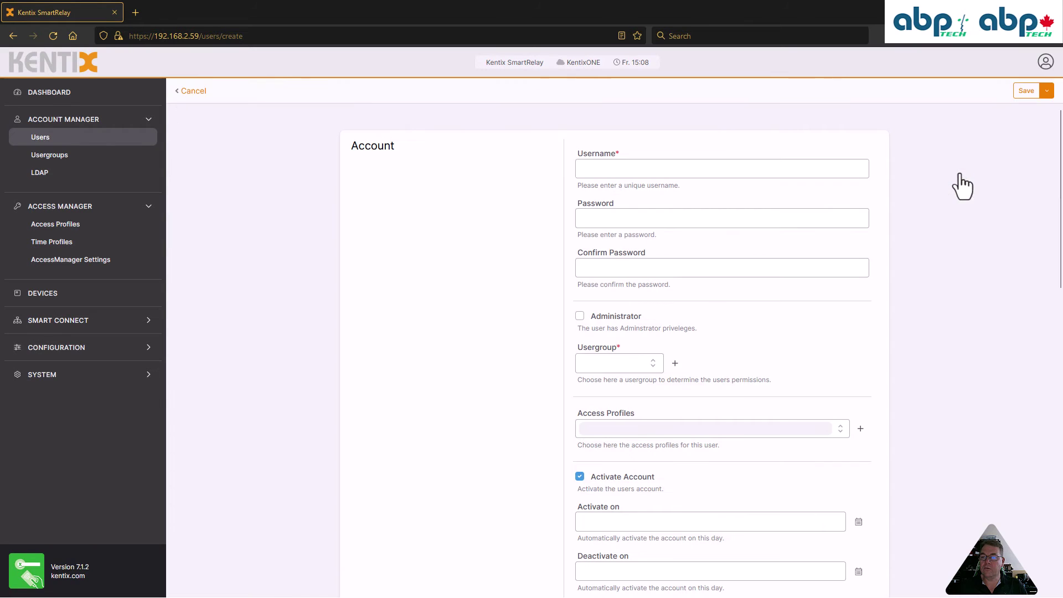
click(629, 169)
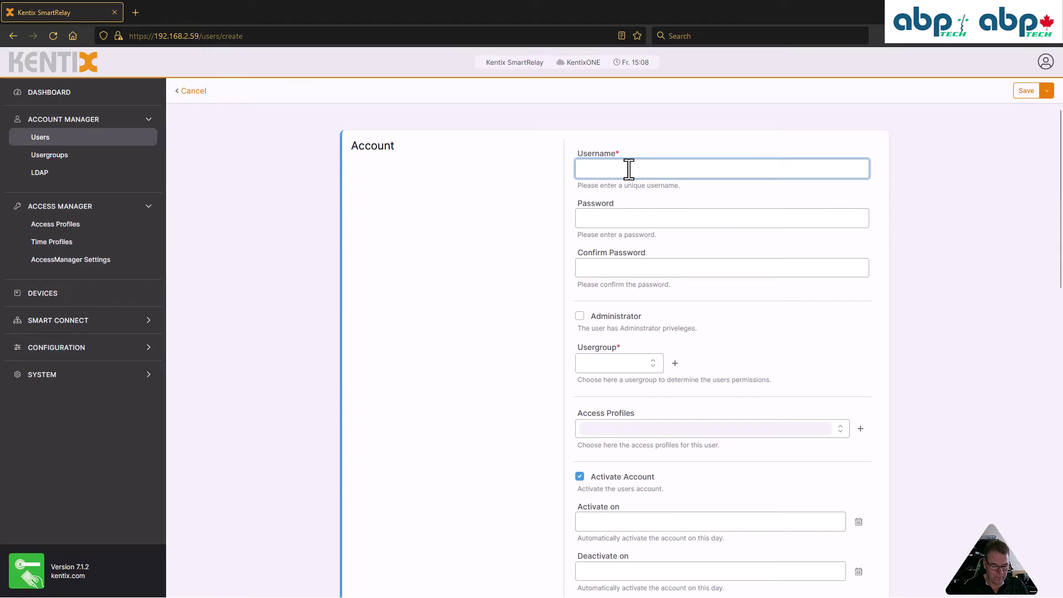
text(Steve)
key(Tab)
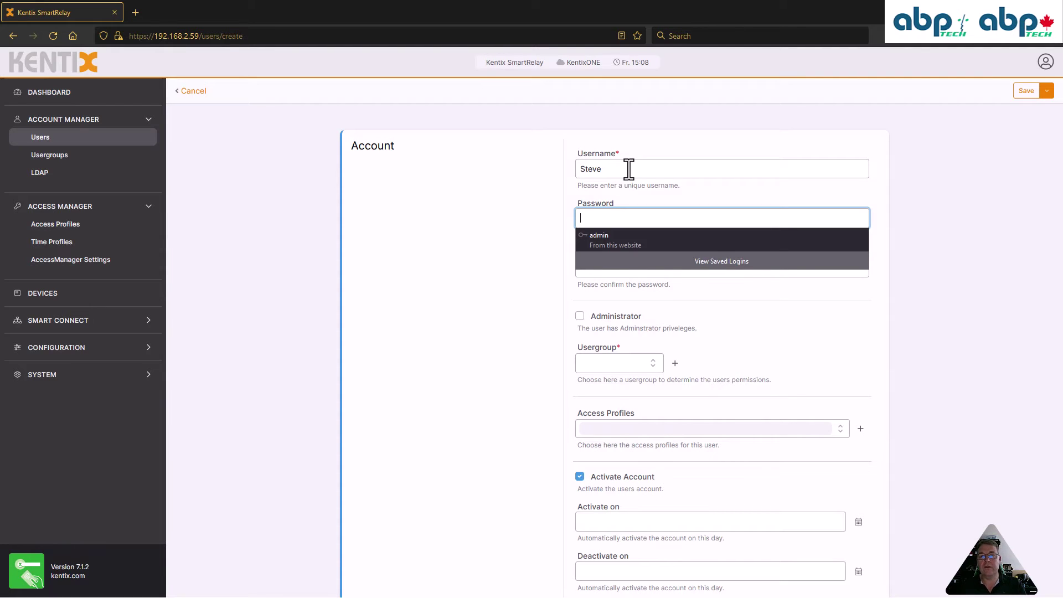
click(629, 169)
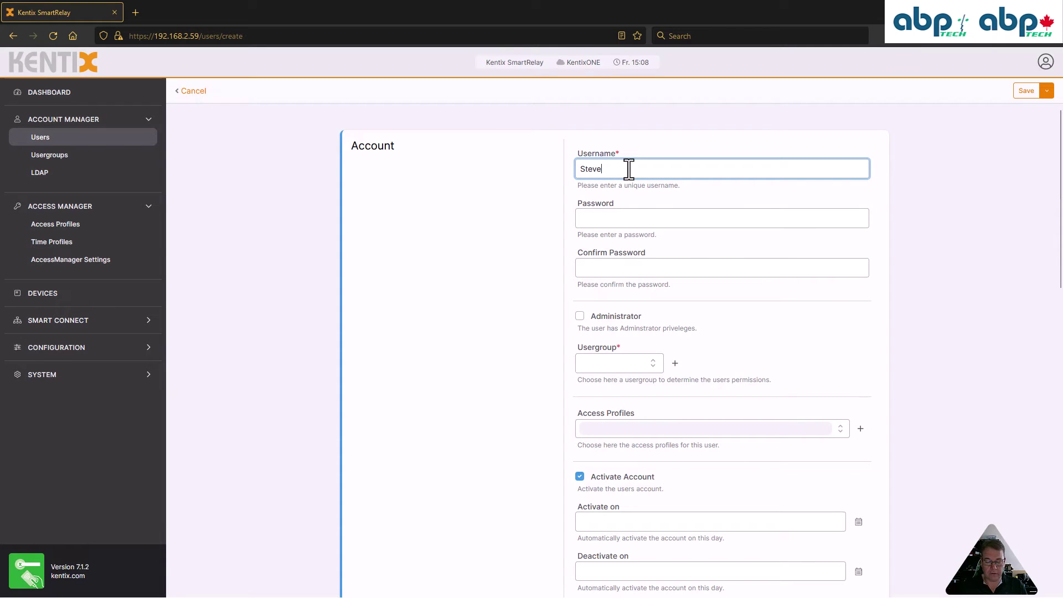
text((101)
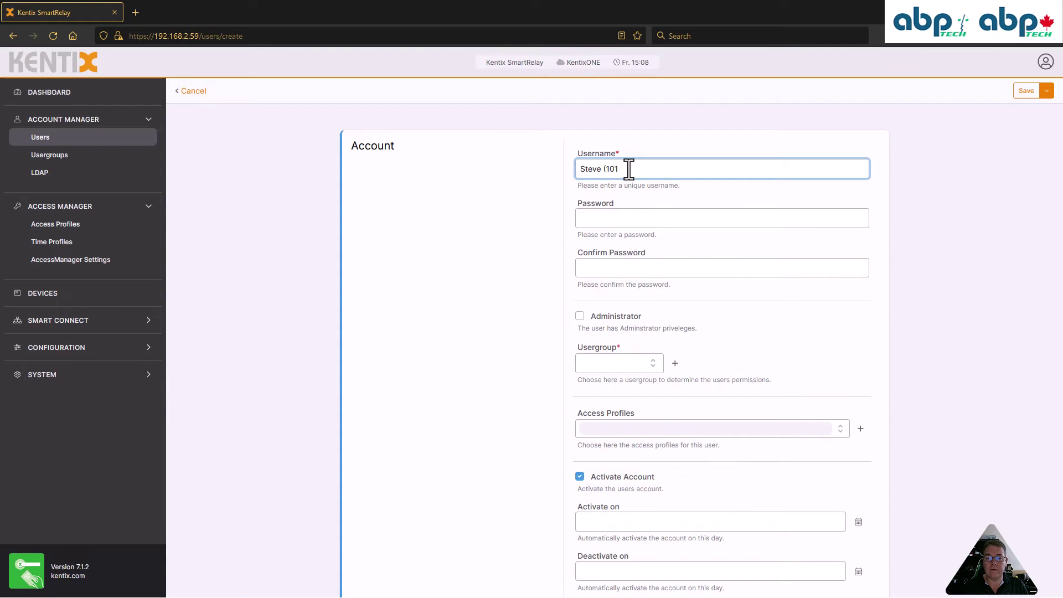
text())
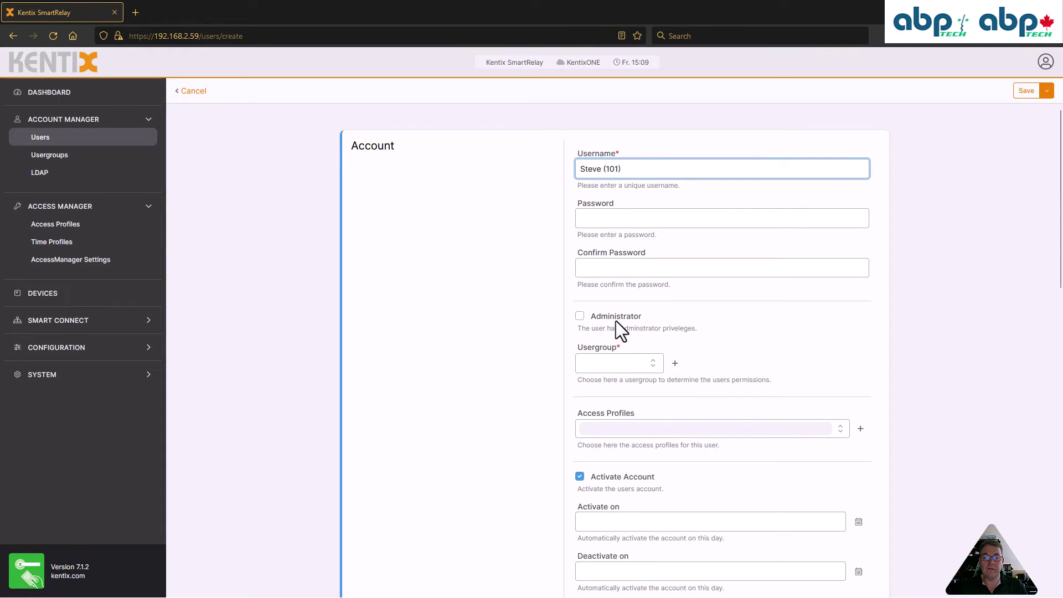
Put the user in the Viewer usergroup and assign the Tenants access profile
click(657, 365)
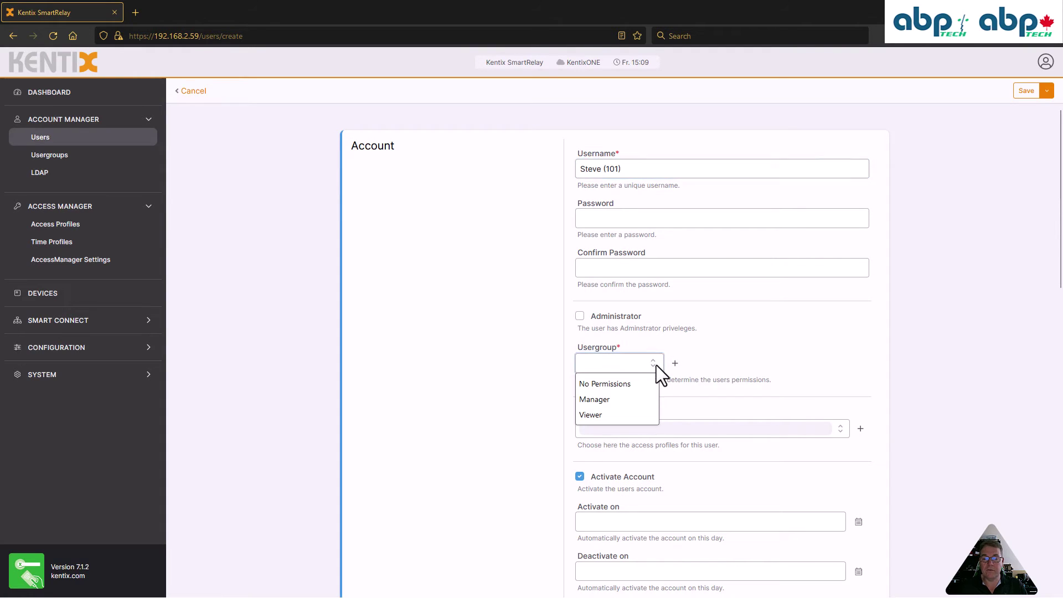
click(597, 415)
scroll(531, 367, down, 3)
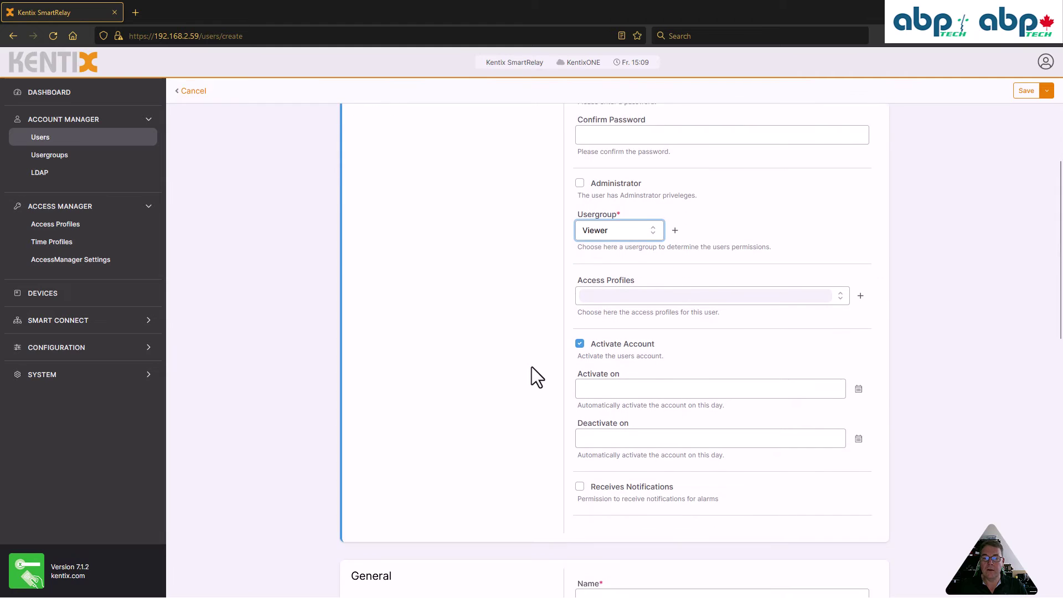
click(829, 227)
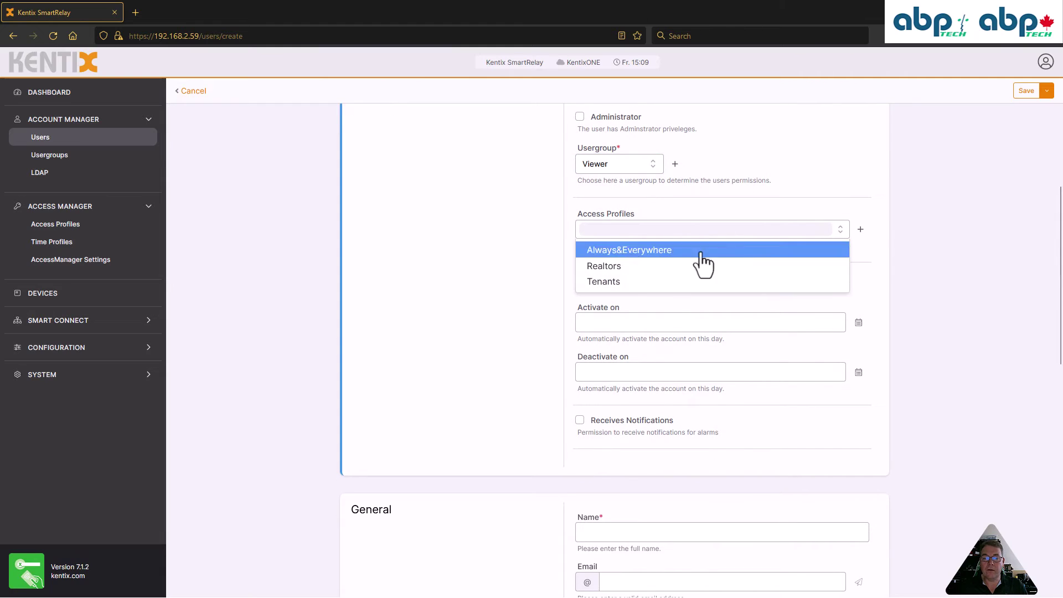
click(623, 286)
click(500, 263)
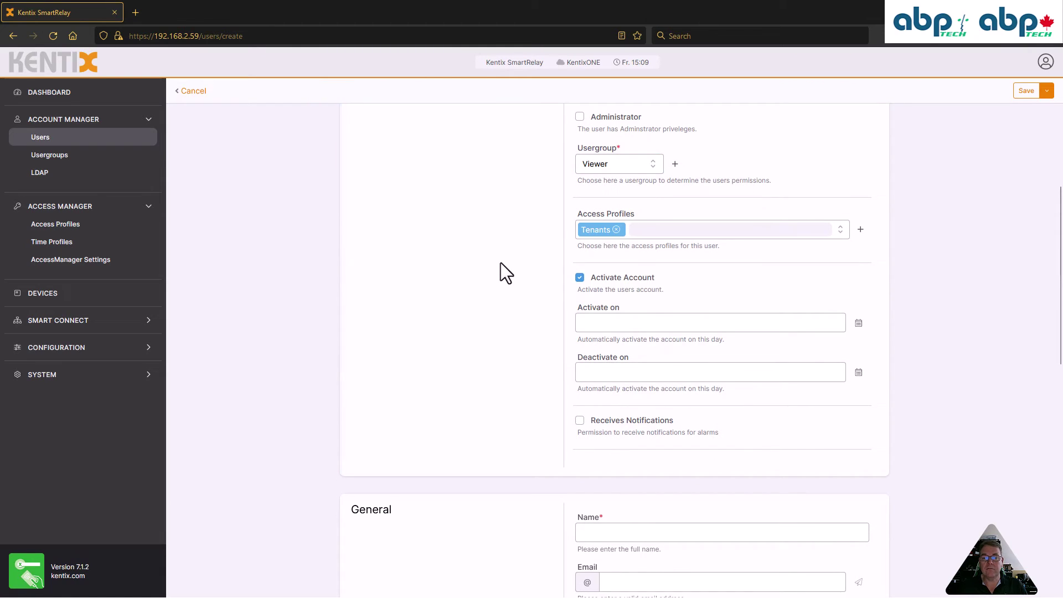
scroll(520, 294, down, 1)
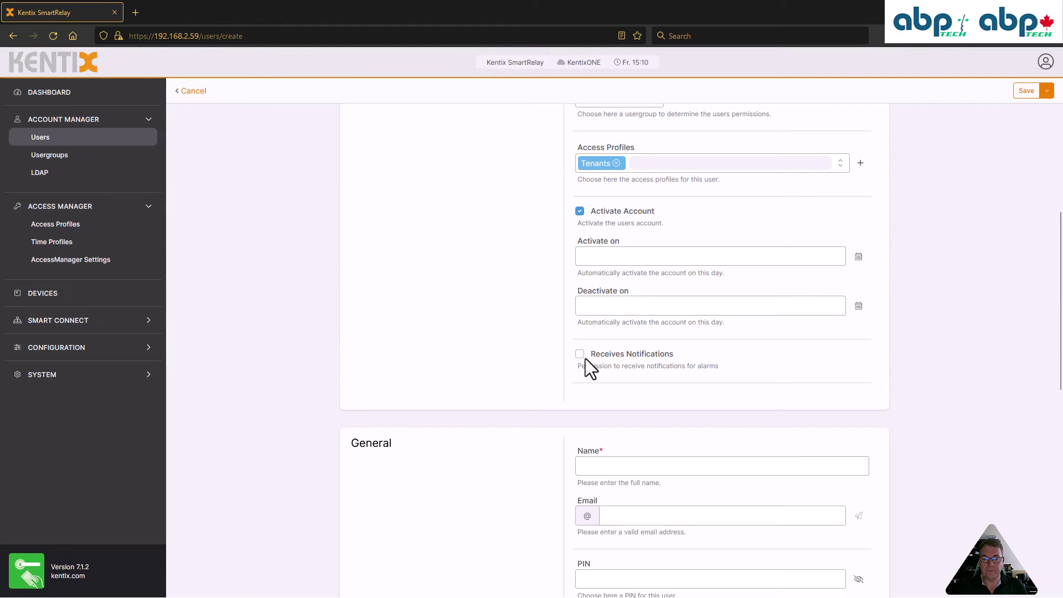
scroll(511, 367, down, 5)
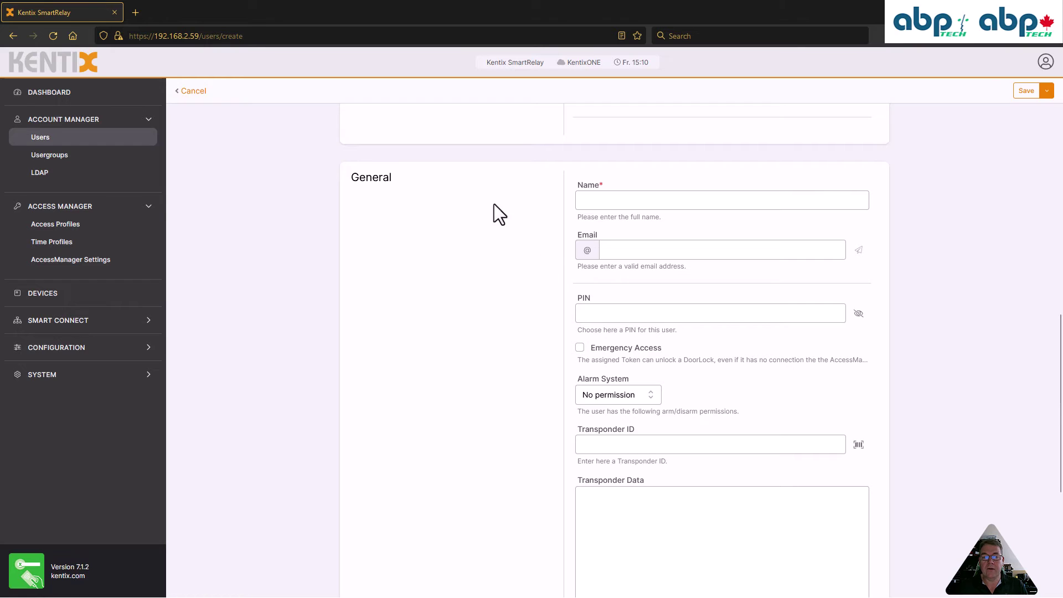
Enter the user's full name in the Name field
click(597, 200)
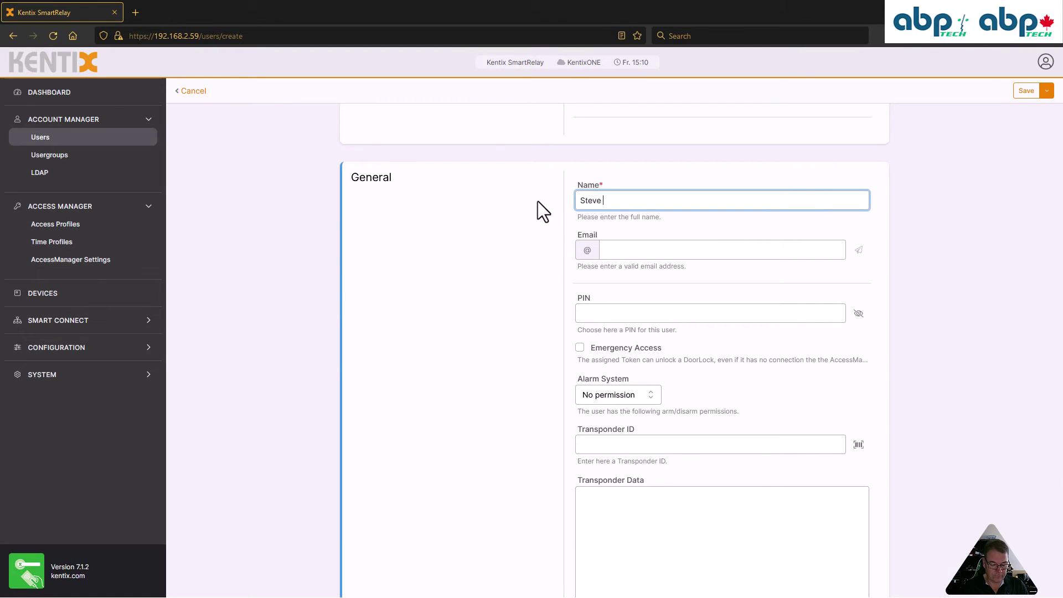
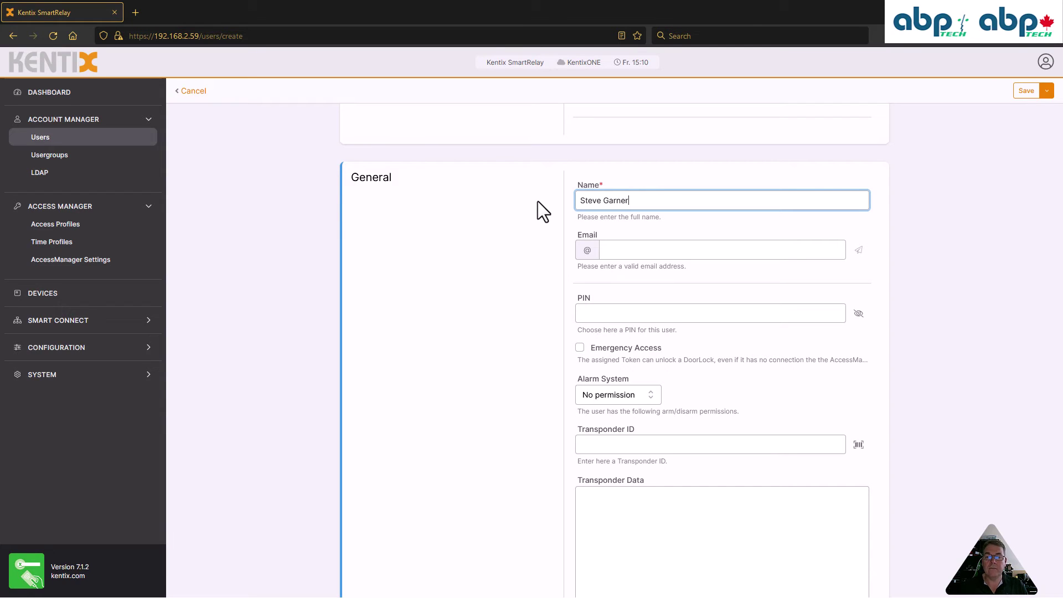
click(629, 255)
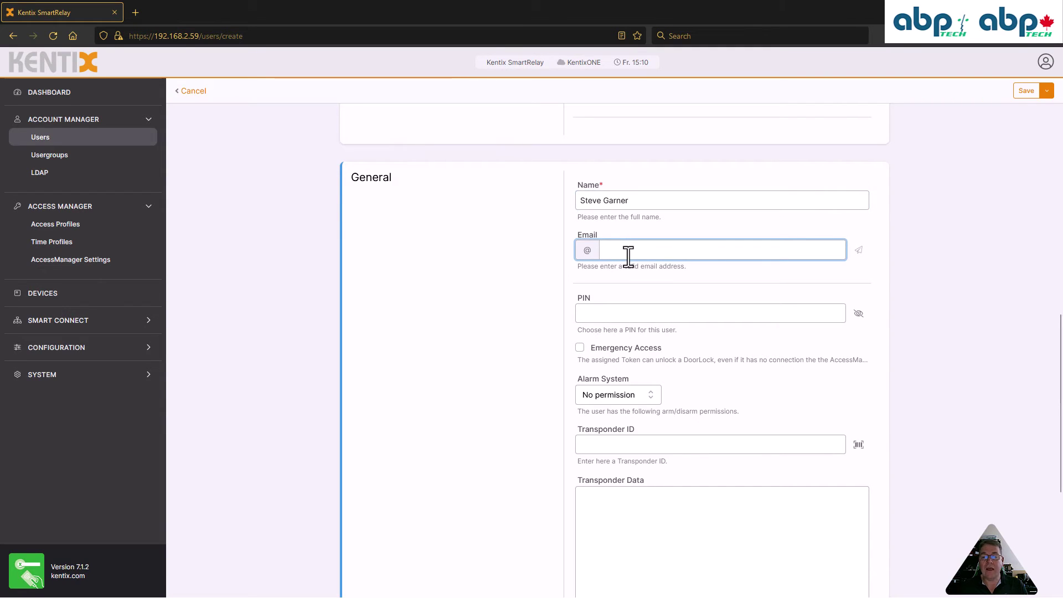
Set a four-digit PIN, revealing and masking it to double-check the digits
click(606, 313)
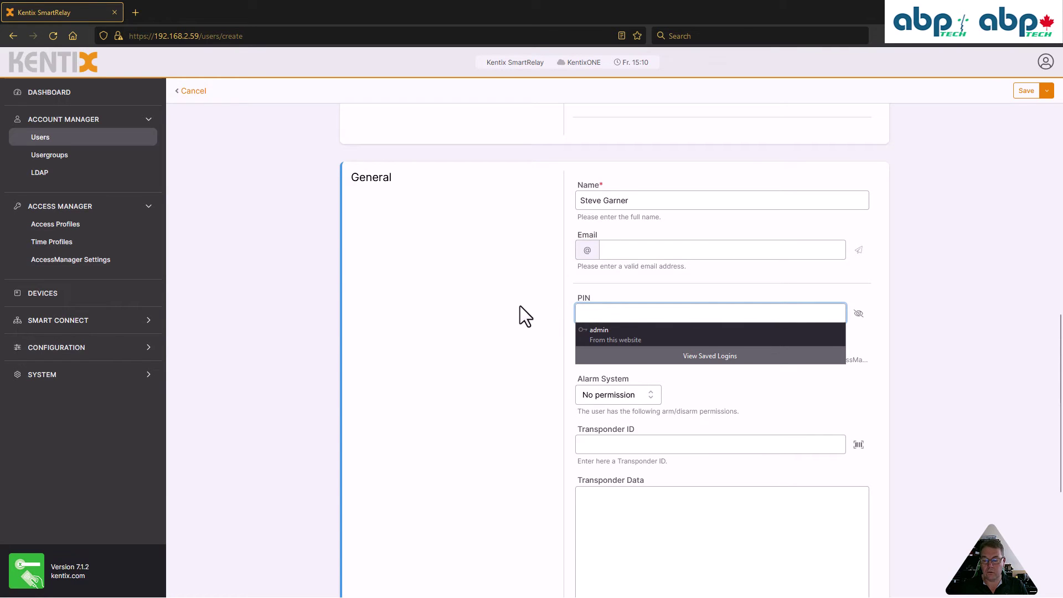
text(1234)
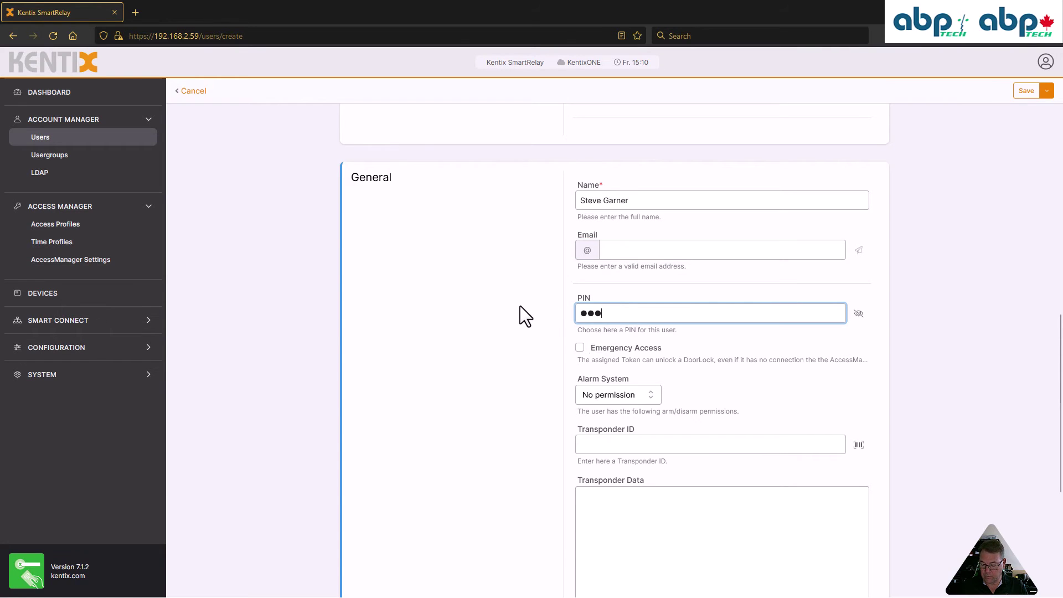
click(859, 313)
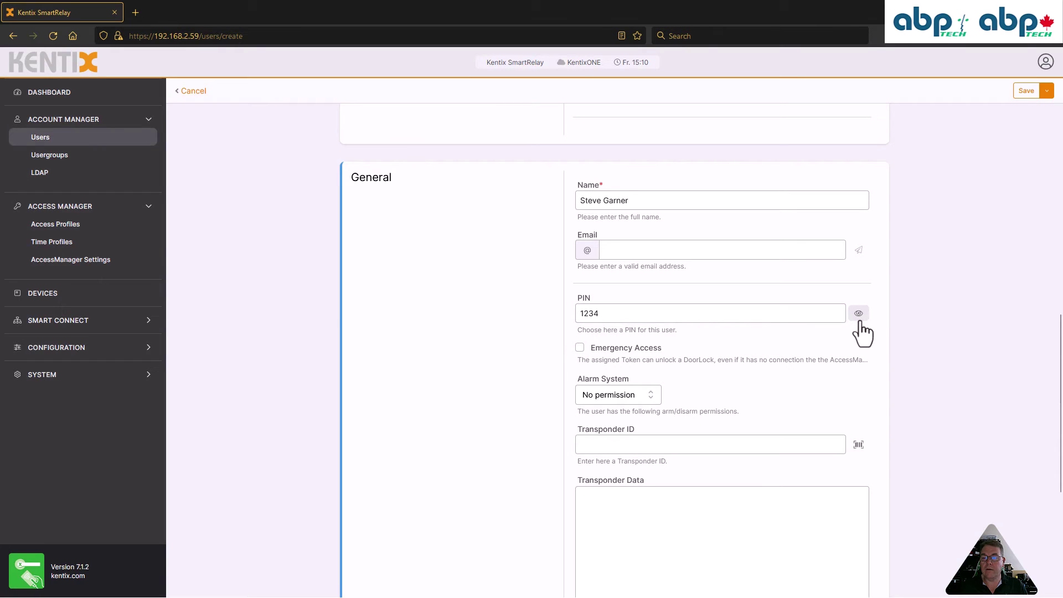
click(859, 314)
click(859, 314)
click(859, 314)
Keep the alarm system permission at No permission, then go to the Transponder ID field
scroll(516, 352, down, 3)
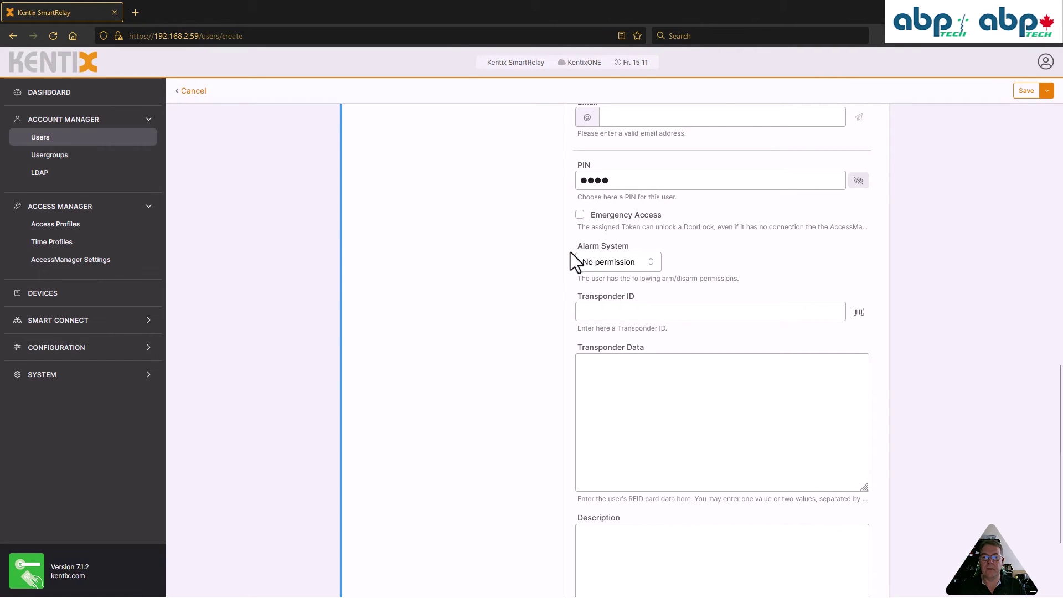
click(649, 263)
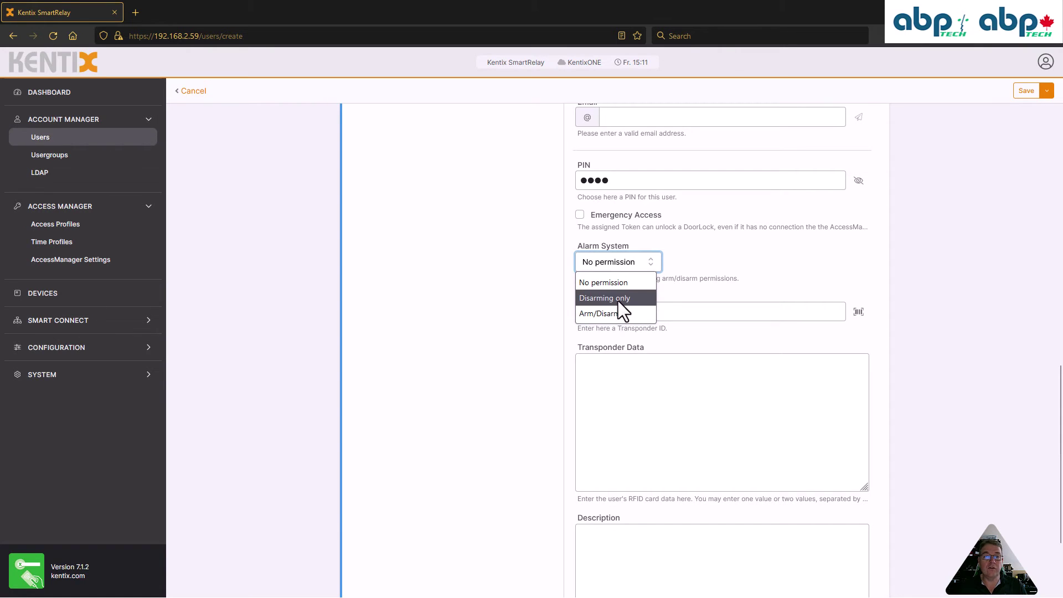
click(689, 260)
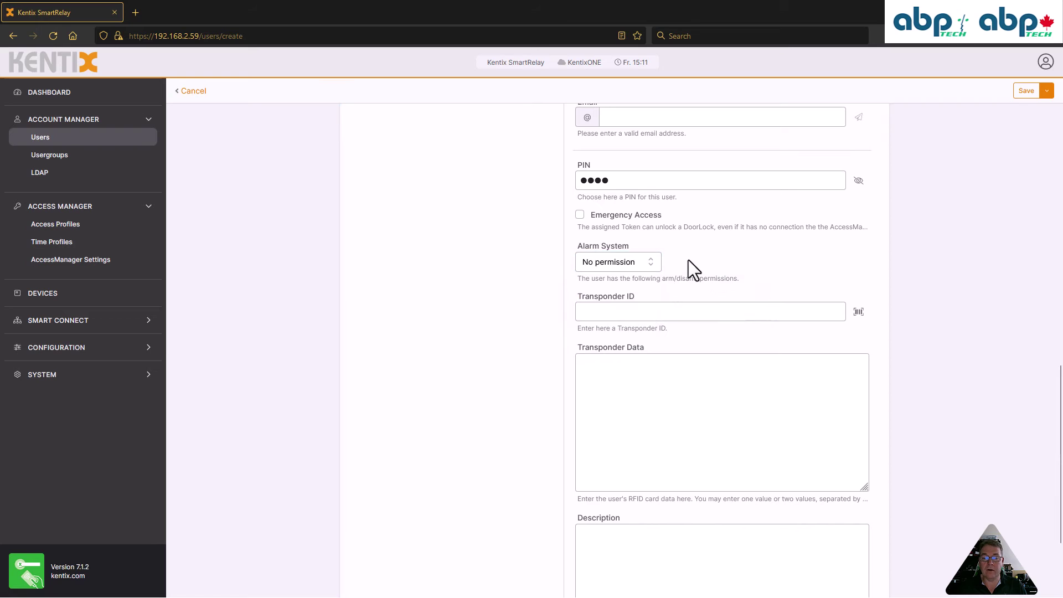
click(632, 314)
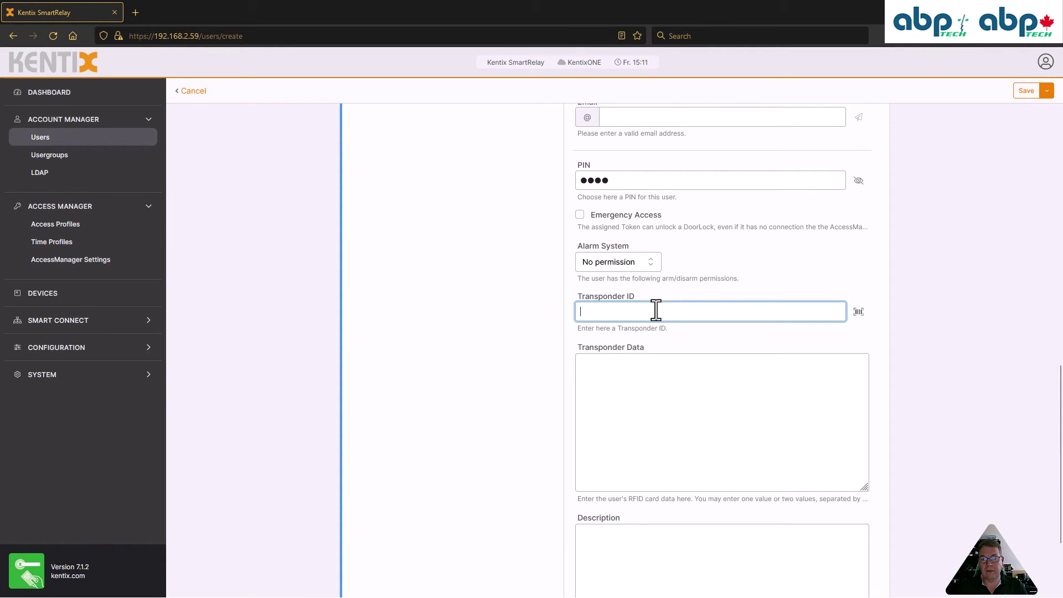
Read the Transponder ID from an RFID token at the MainDoor lock
click(858, 313)
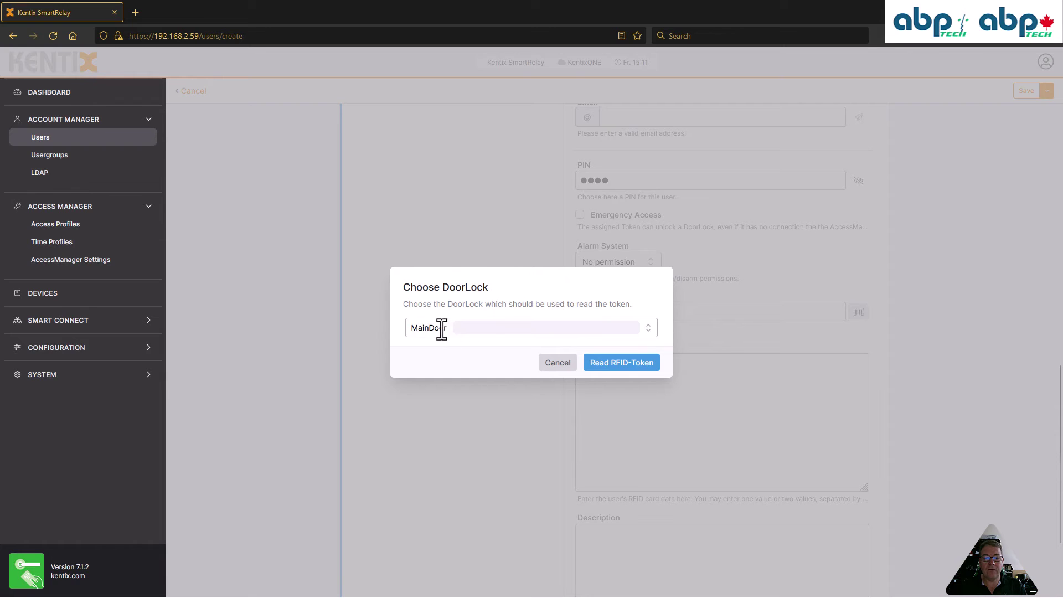
click(487, 328)
click(450, 348)
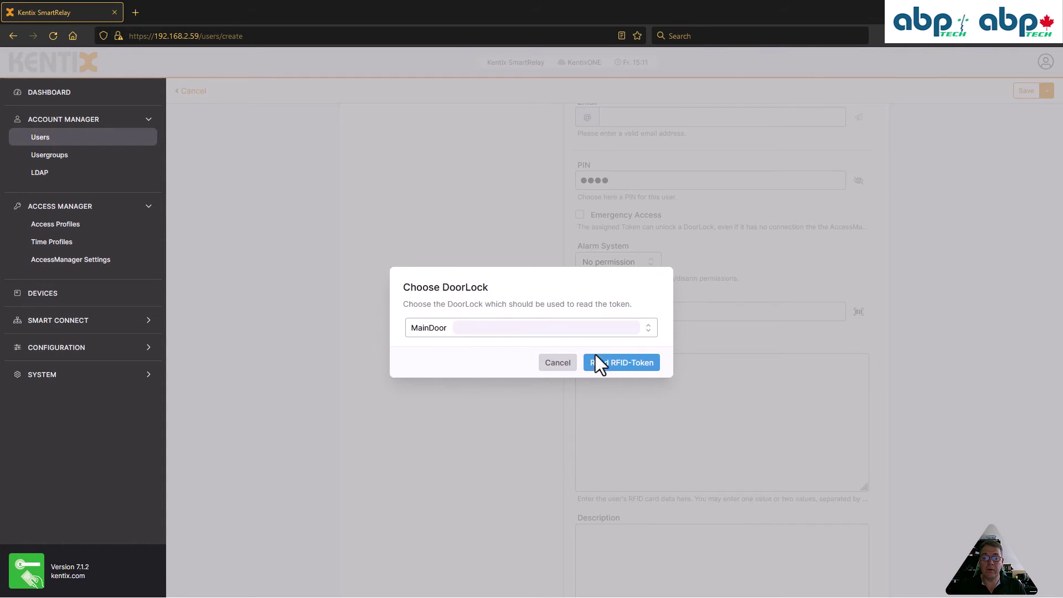
click(628, 364)
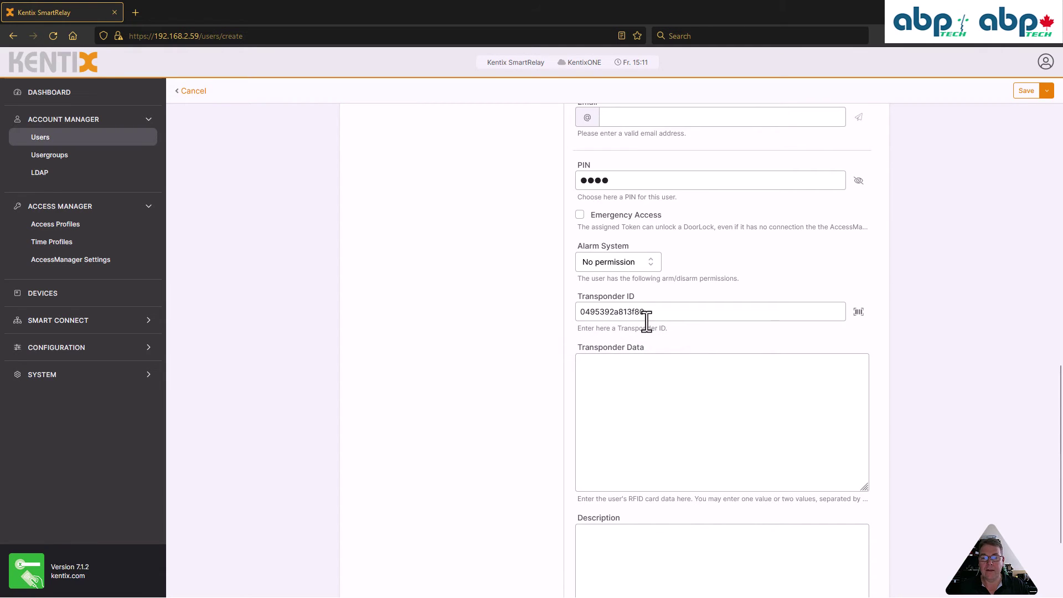
Clear the Transponder ID and read the RFID token at MainDoor again
drag(657, 316, 546, 314)
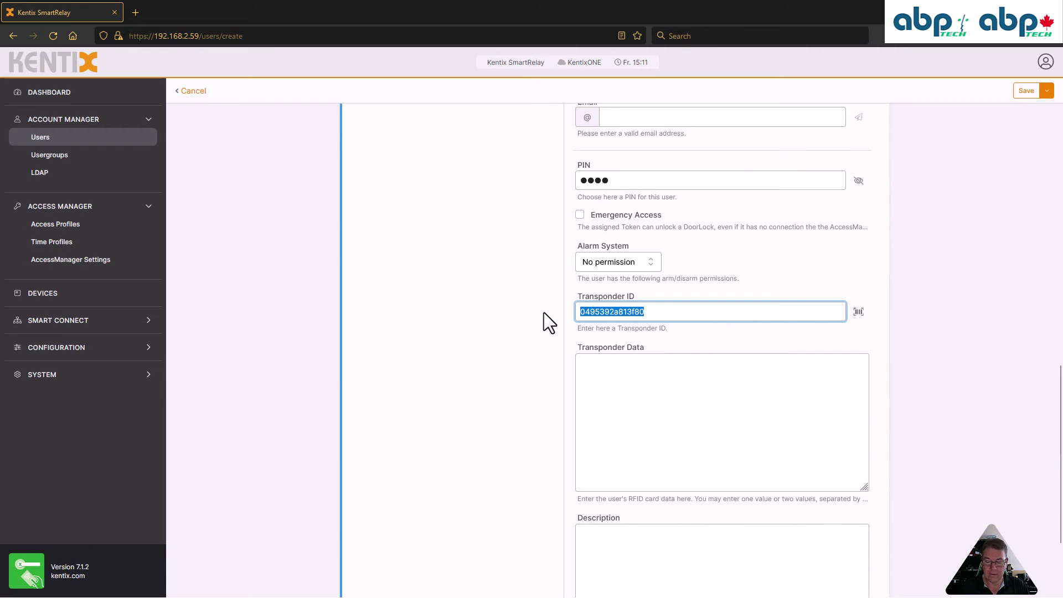
key(BackSpace)
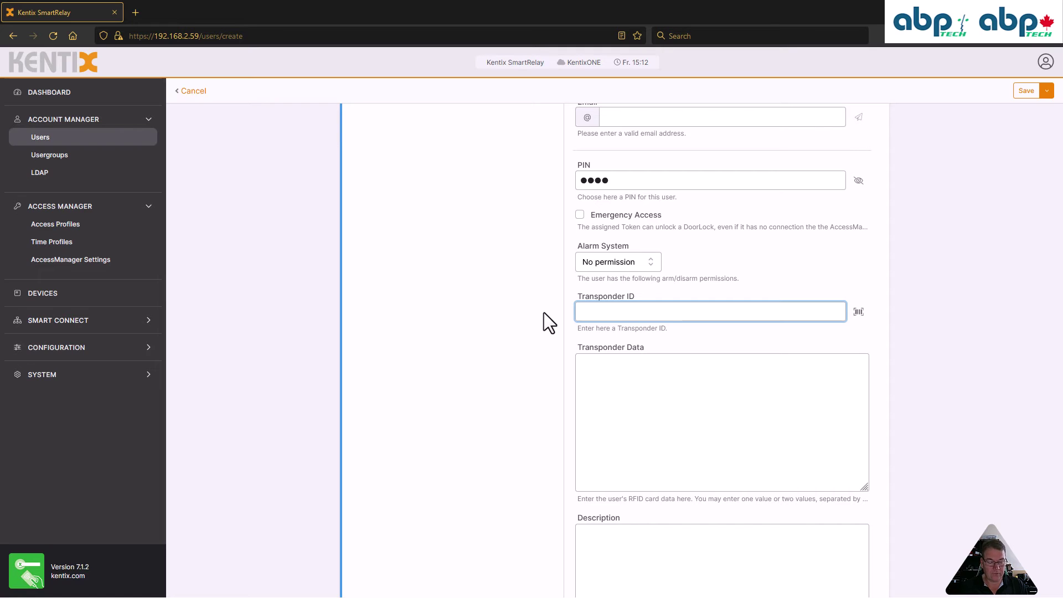
click(858, 312)
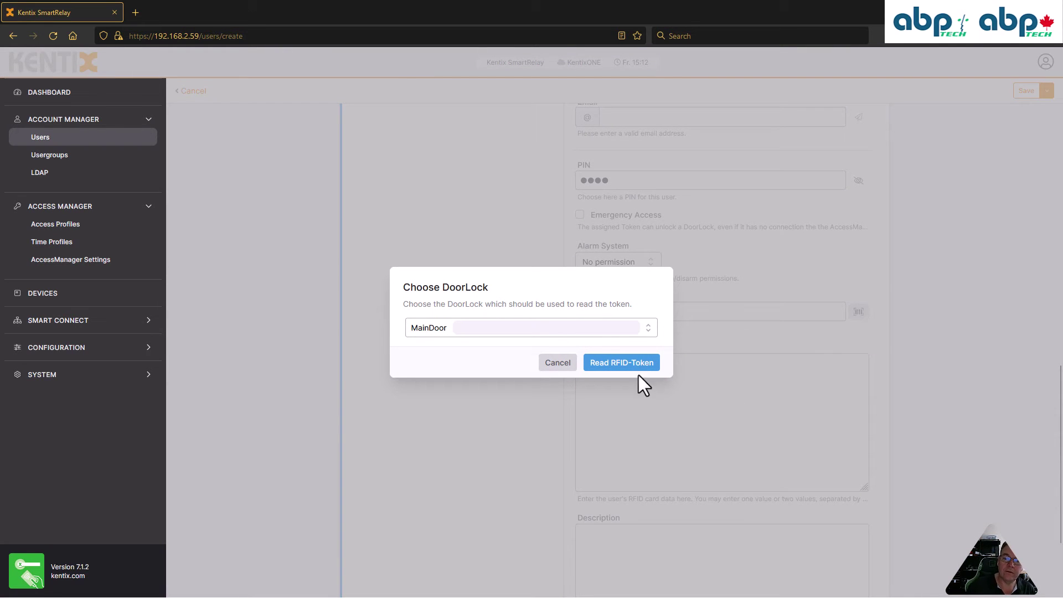
click(629, 364)
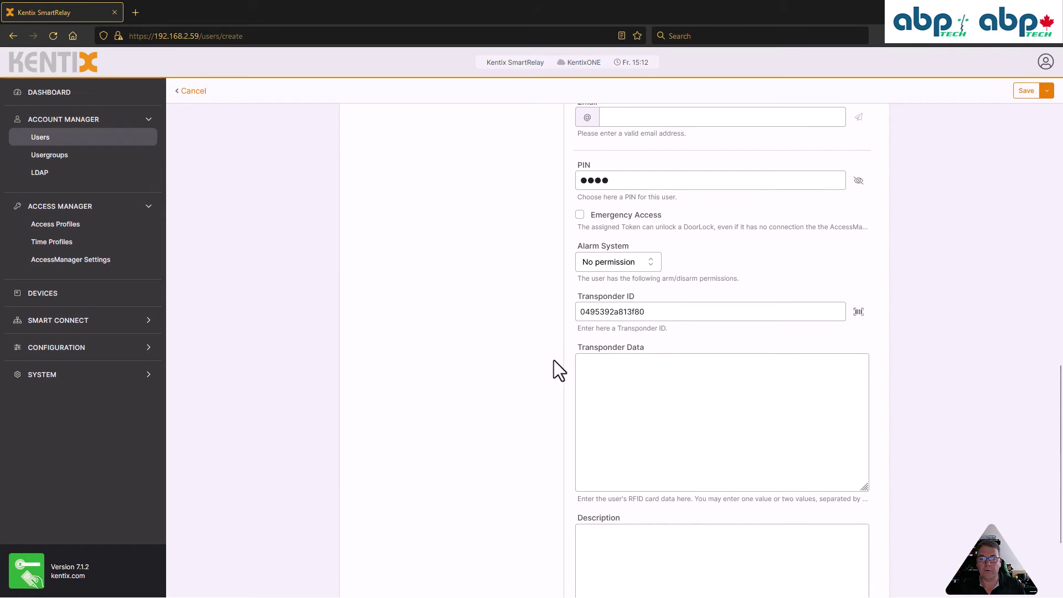
scroll(526, 374, down, 2)
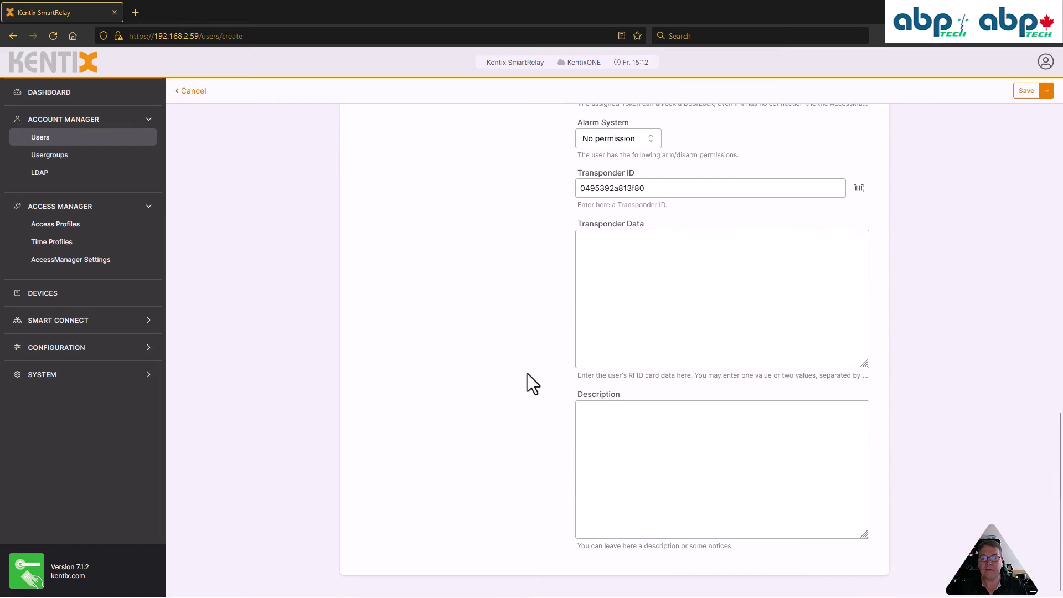
Try saving the new user, which fails with 'Could not save settings'
click(613, 425)
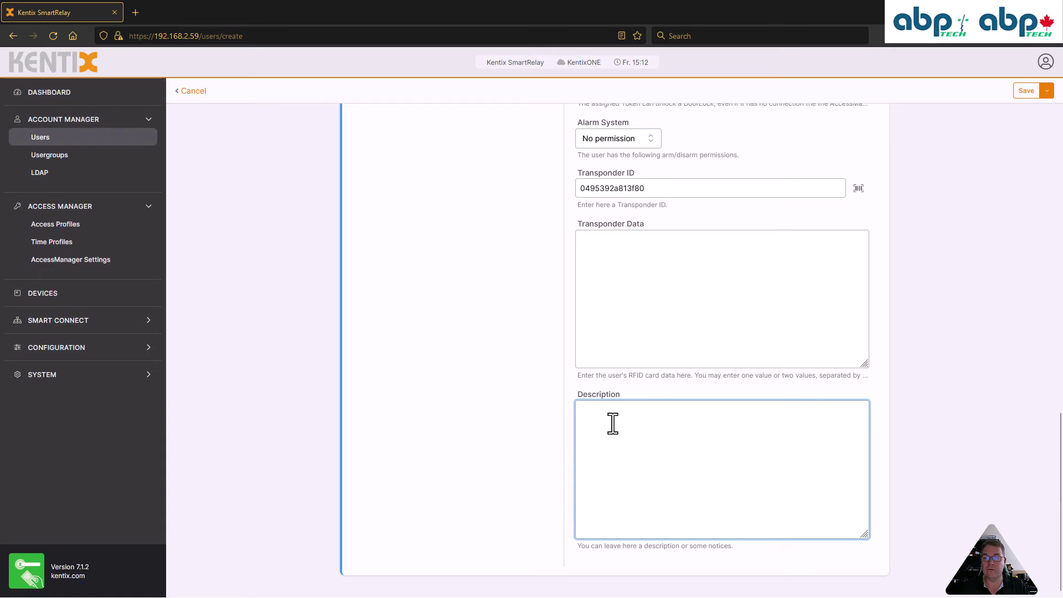
scroll(613, 424, up, 2)
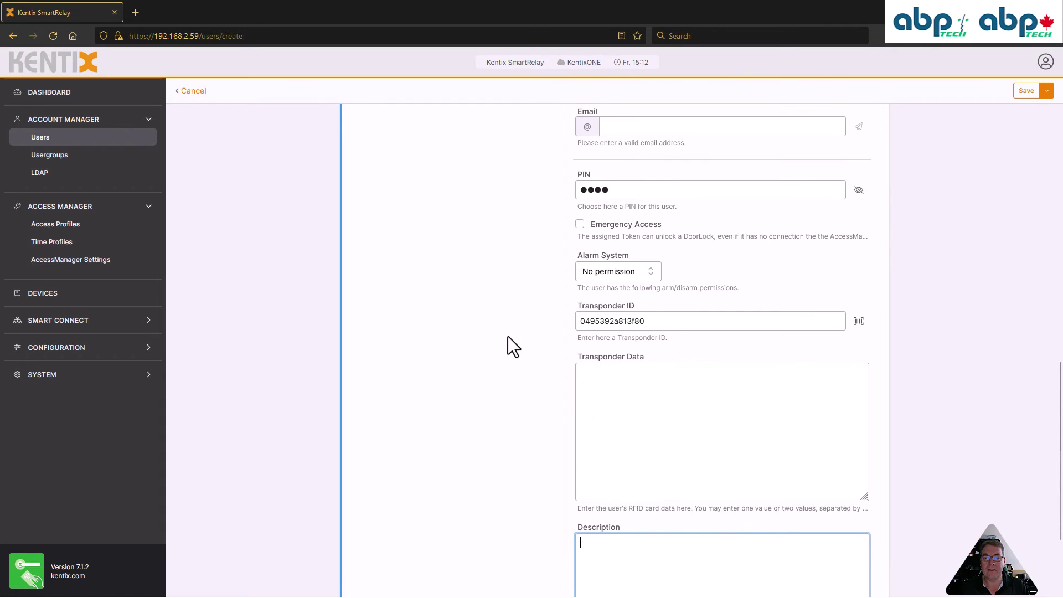
scroll(508, 337, up, 10)
scroll(508, 337, up, 1)
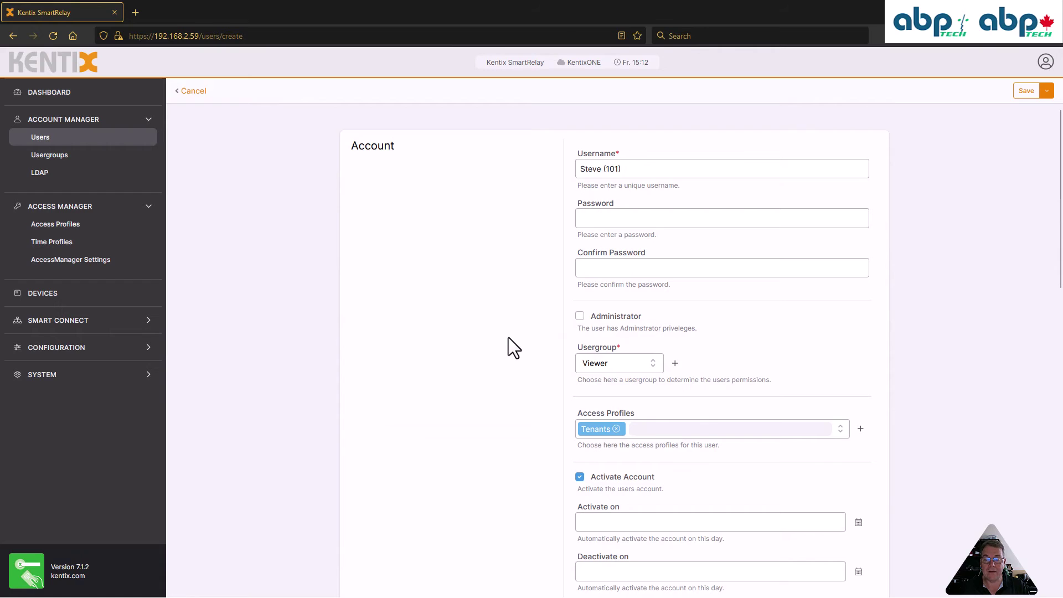
click(1024, 92)
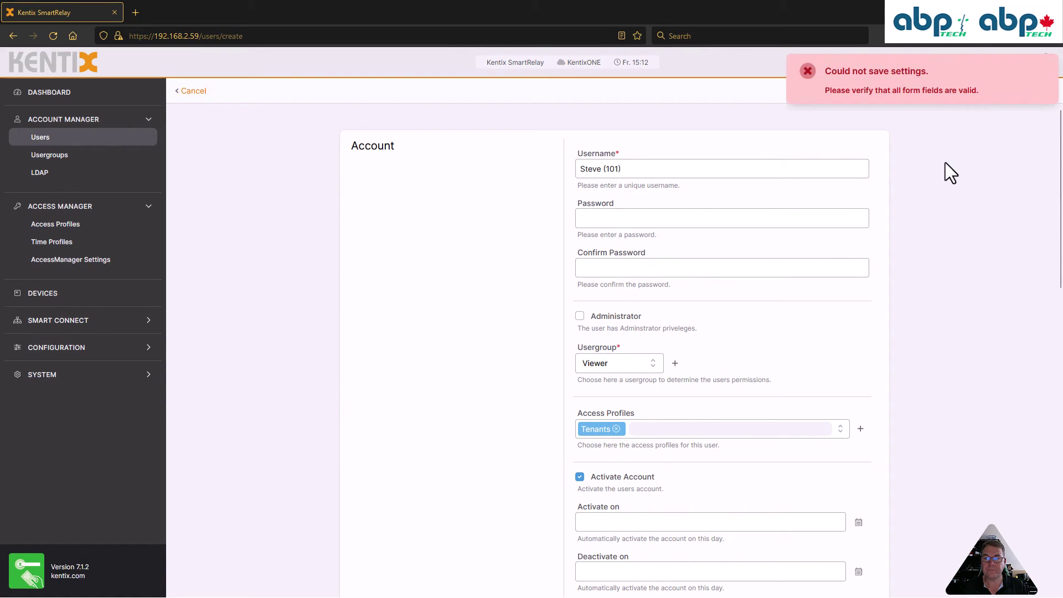
Replace the already-taken PIN with a new four-digit PIN and retry saving
scroll(522, 317, down, 10)
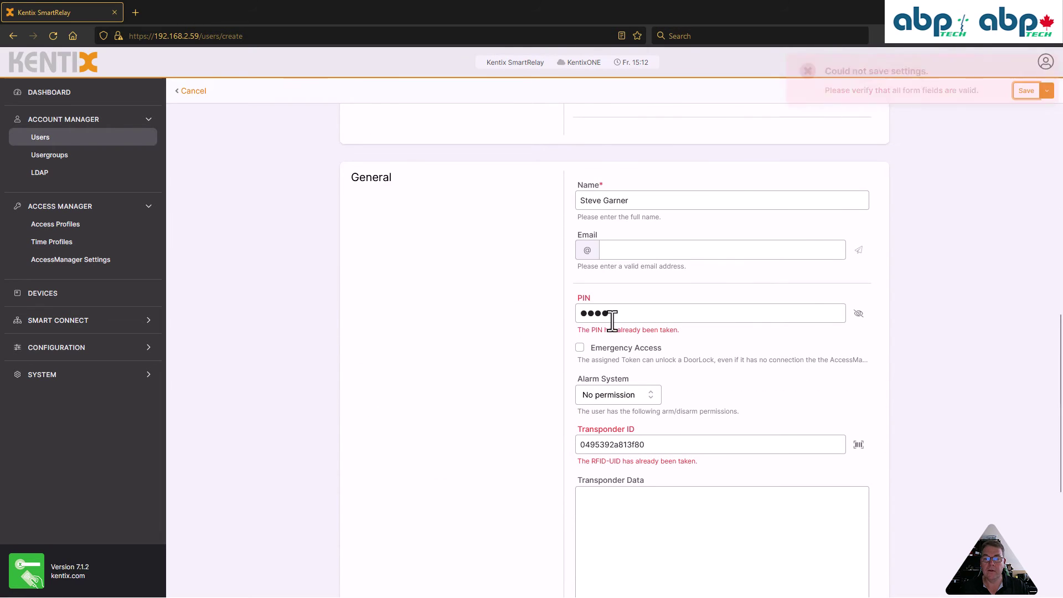
click(630, 316)
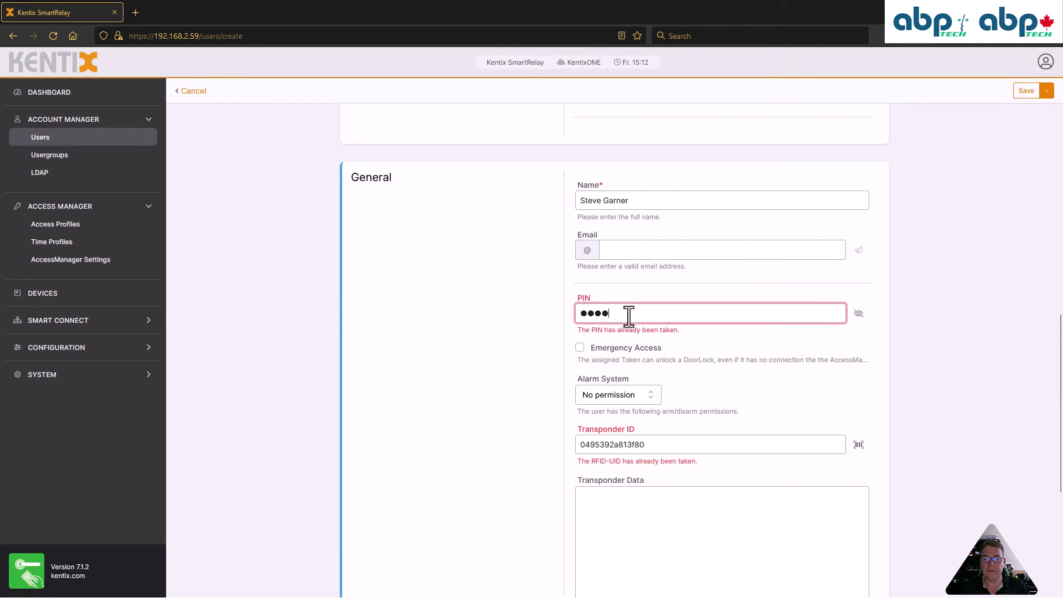
click(859, 313)
drag(636, 314, 544, 317)
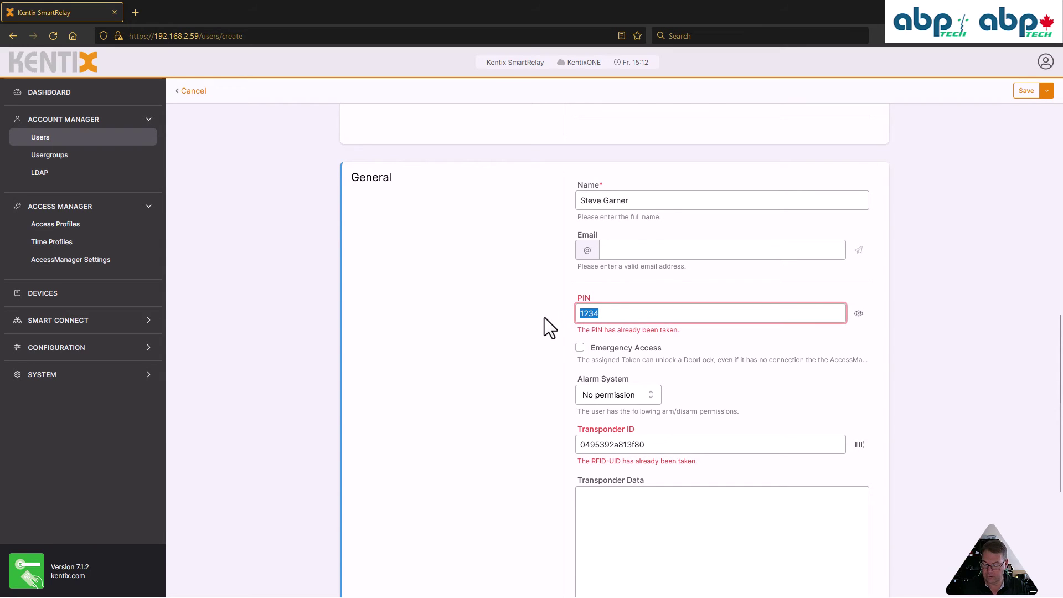
text(9876)
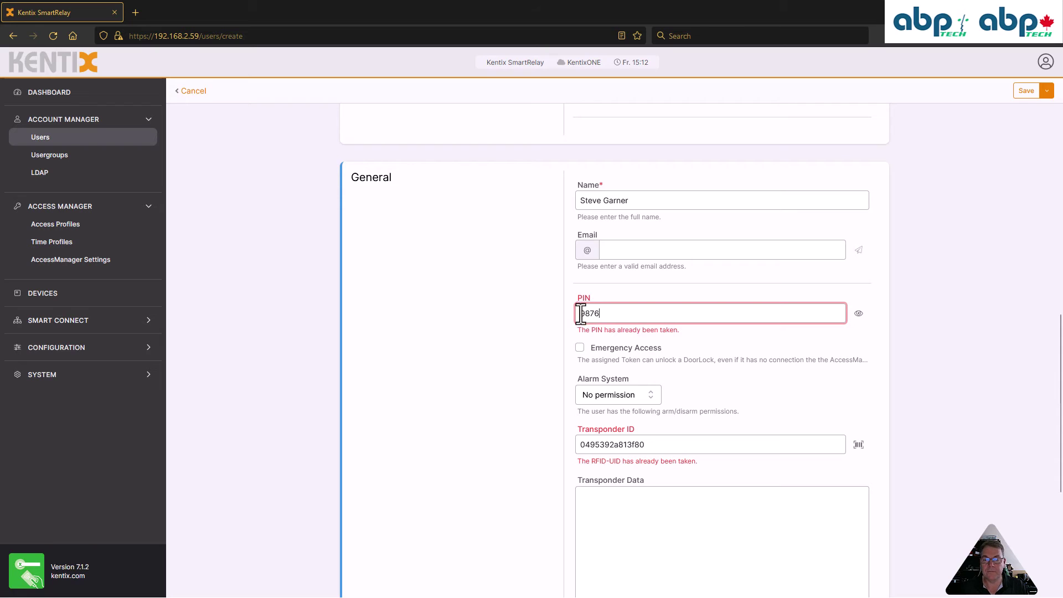
click(1027, 89)
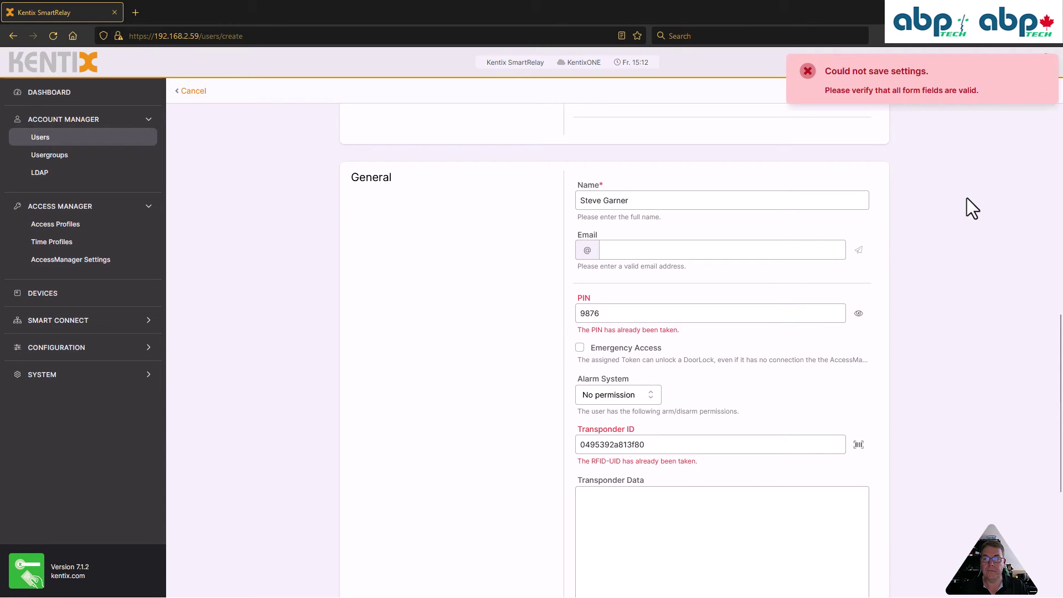
Delete the duplicate Transponder ID and retry saving the user
double_click(709, 446)
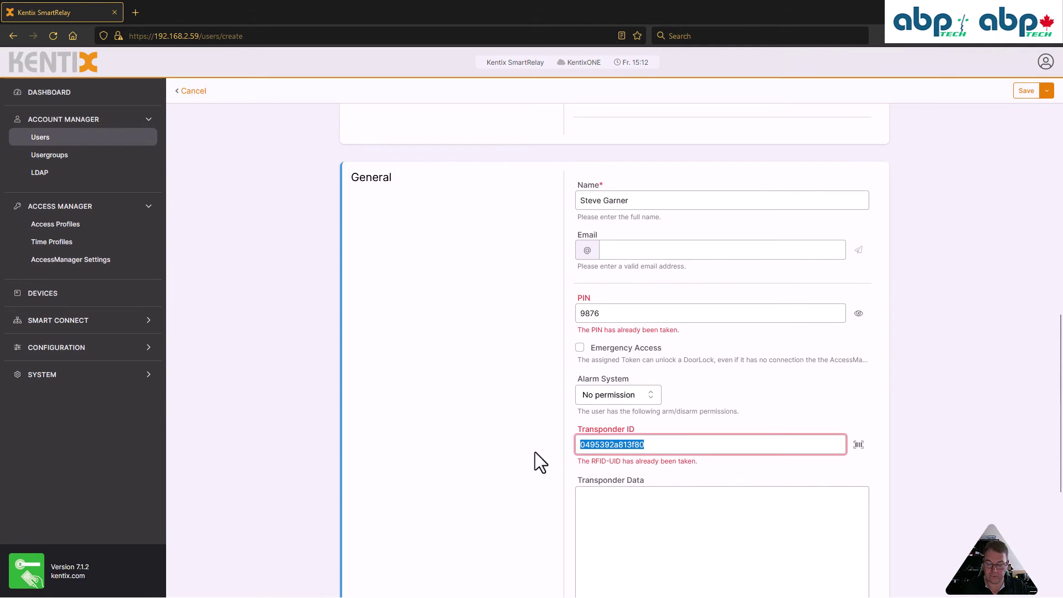
key(BackSpace)
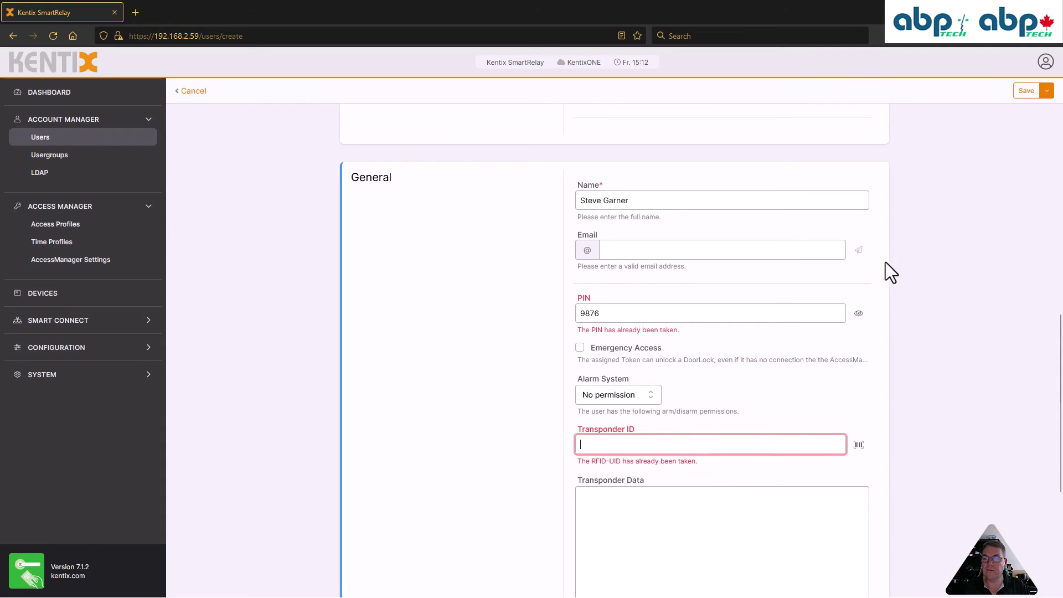
click(1026, 91)
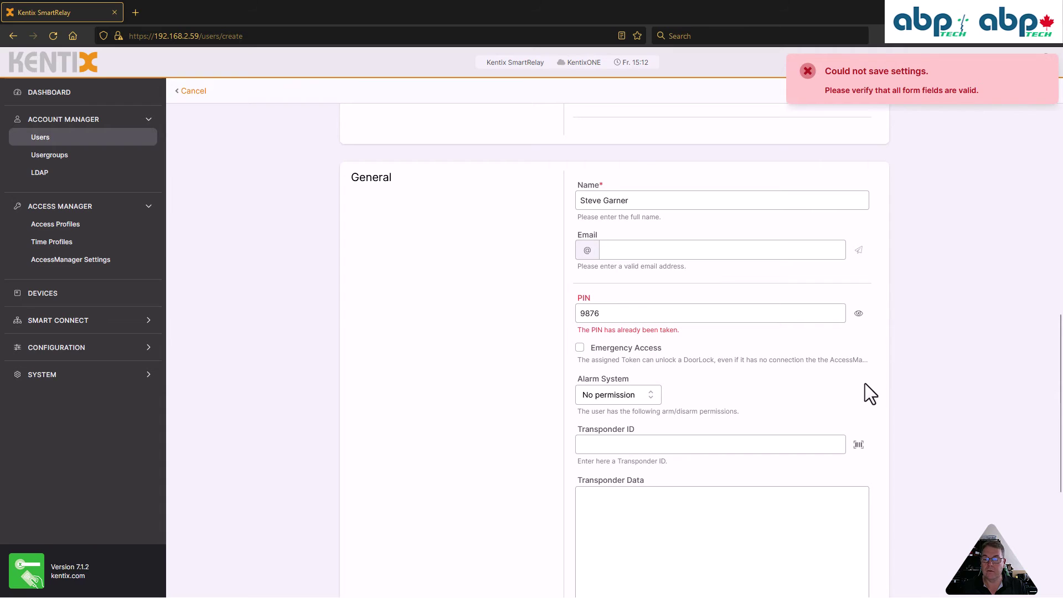
Change the PIN to an unused code and save the user into the Users list
drag(609, 313, 538, 314)
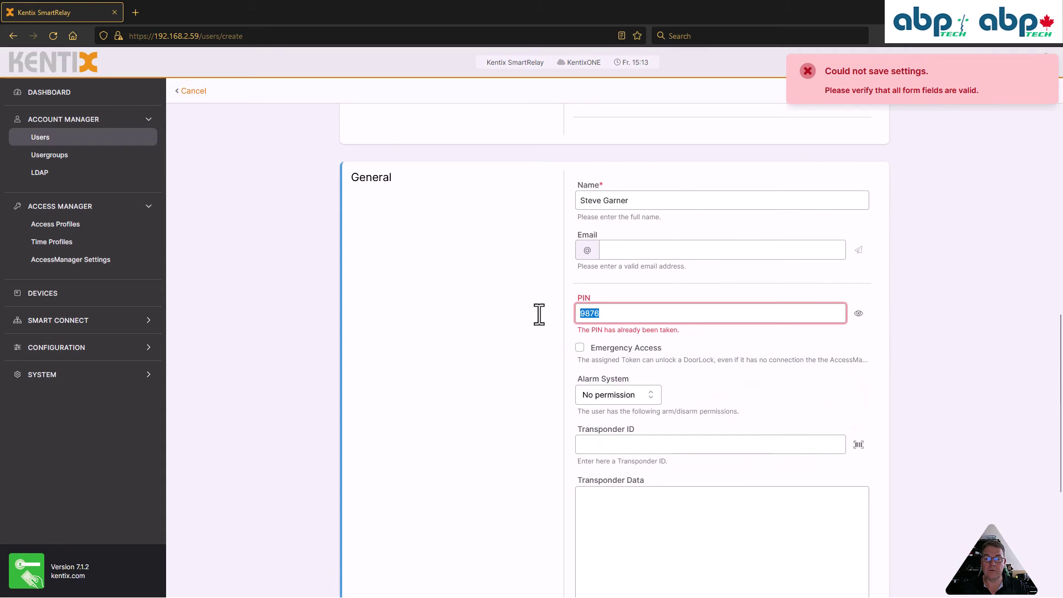
text(1111)
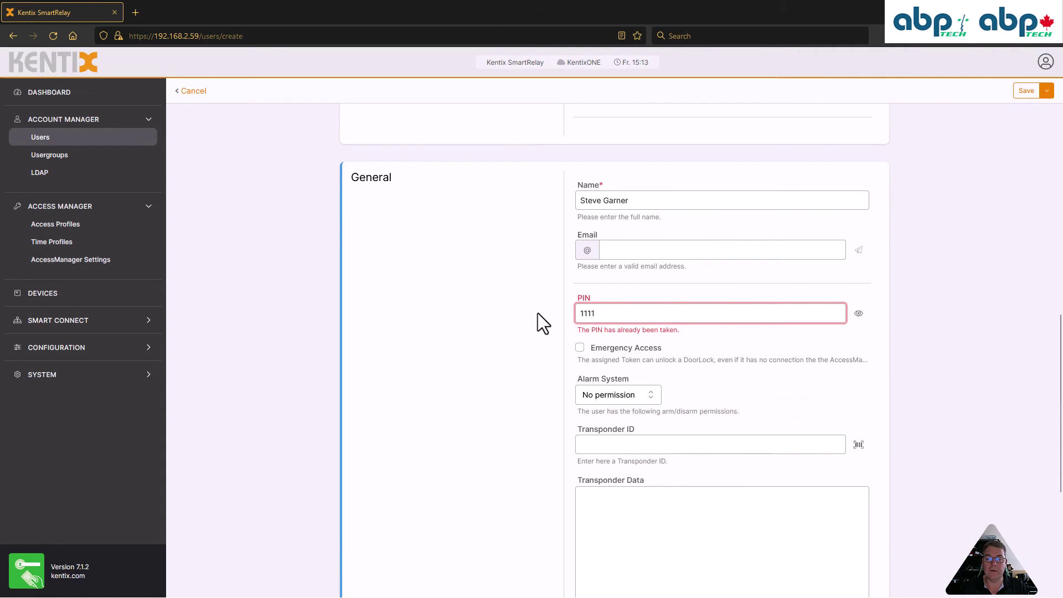
click(1026, 91)
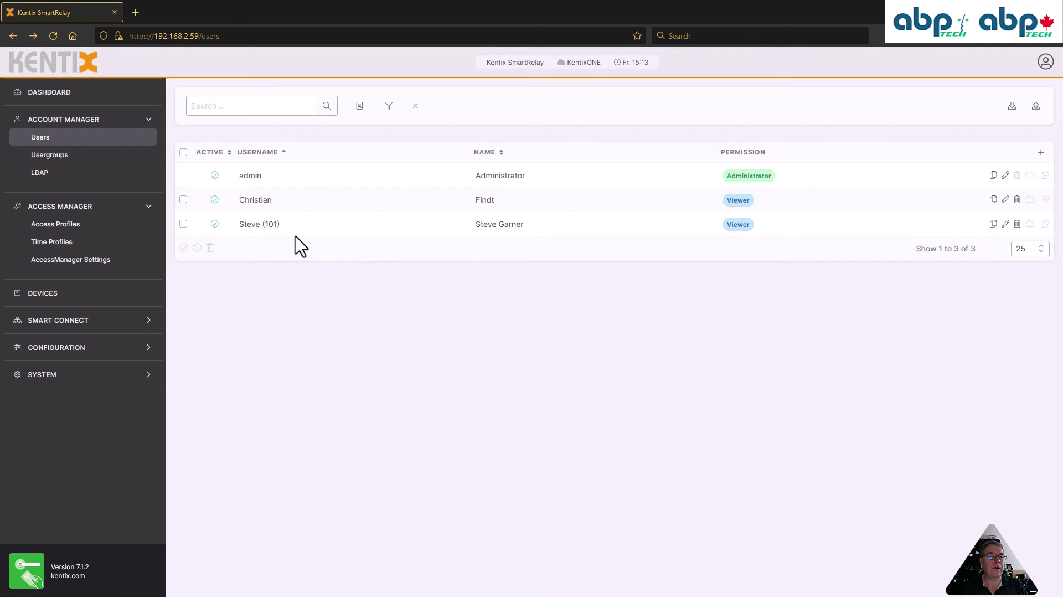
Go to the Dashboard to view the Access Logbook's MainDoor entries
click(49, 94)
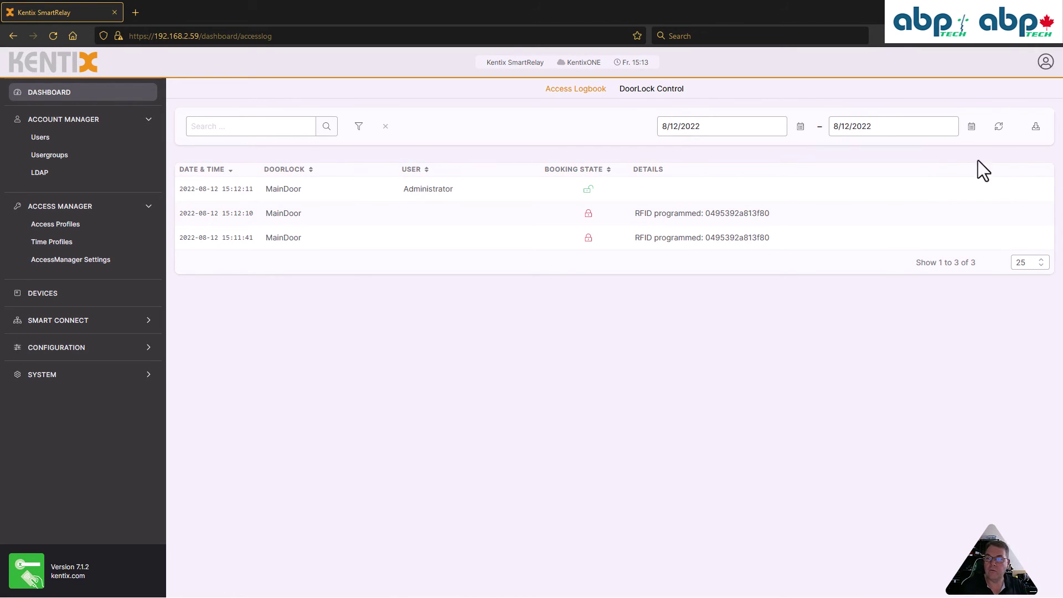
Refresh the logbook to show the new user's 15:13 booking, then go to DoorLock Control
click(1000, 127)
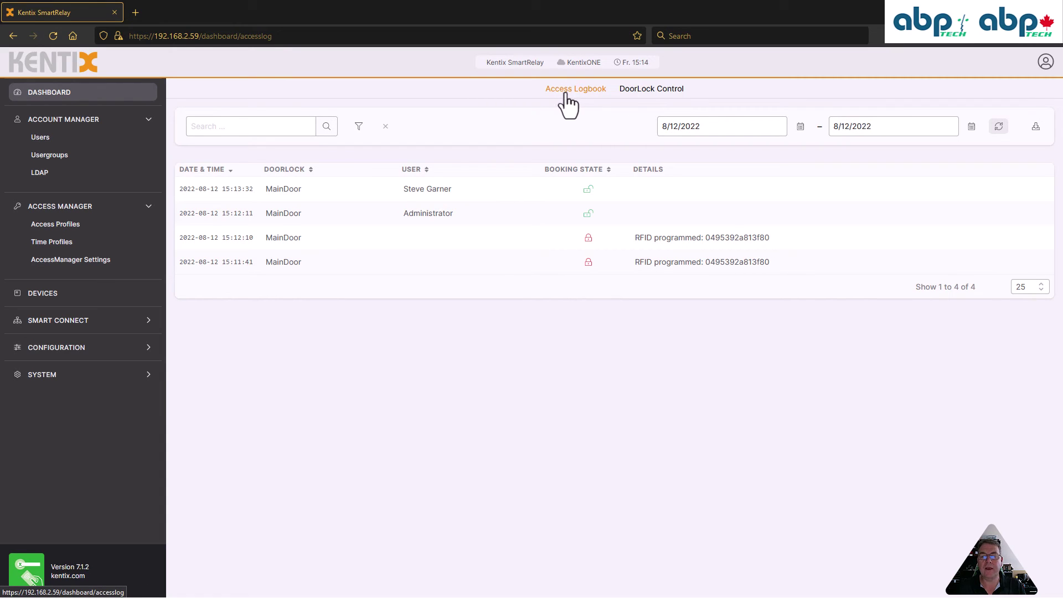
click(647, 91)
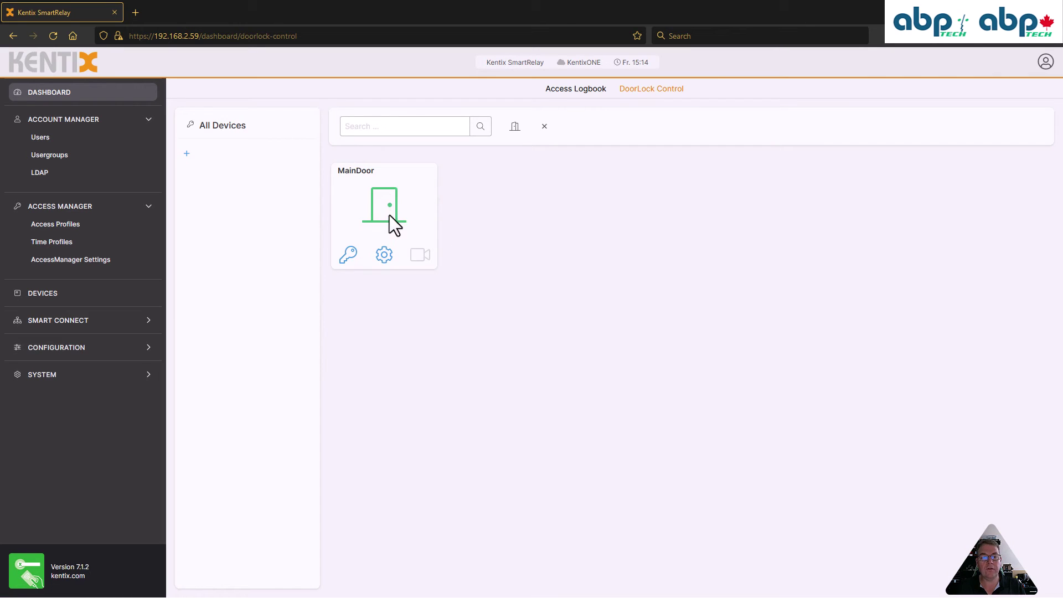
Open MainDoor, dismiss the door-open notice, review MainDoor's lock settings and cancel unchanged
click(350, 256)
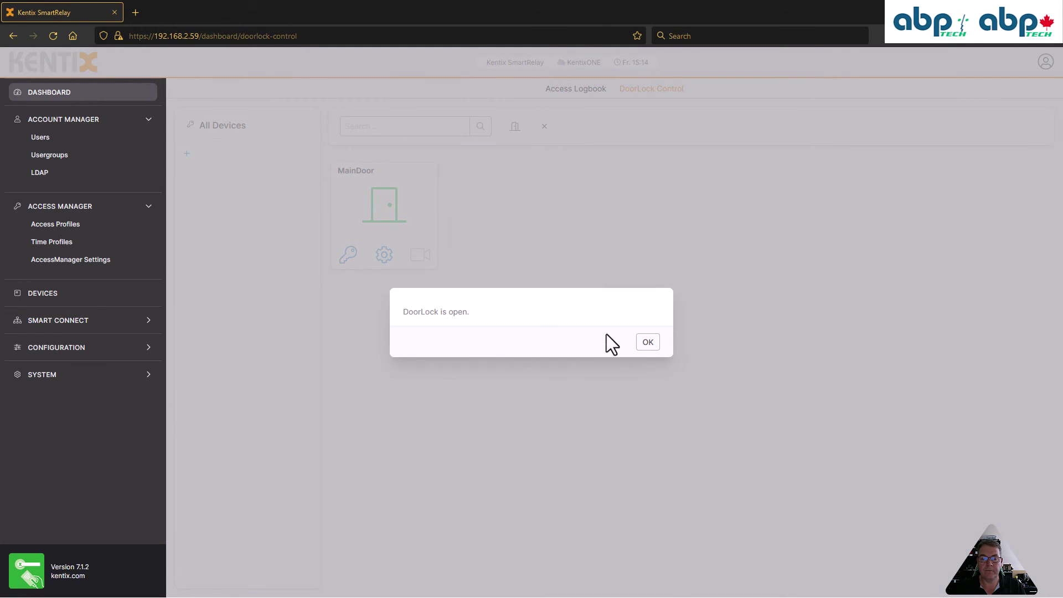
click(646, 344)
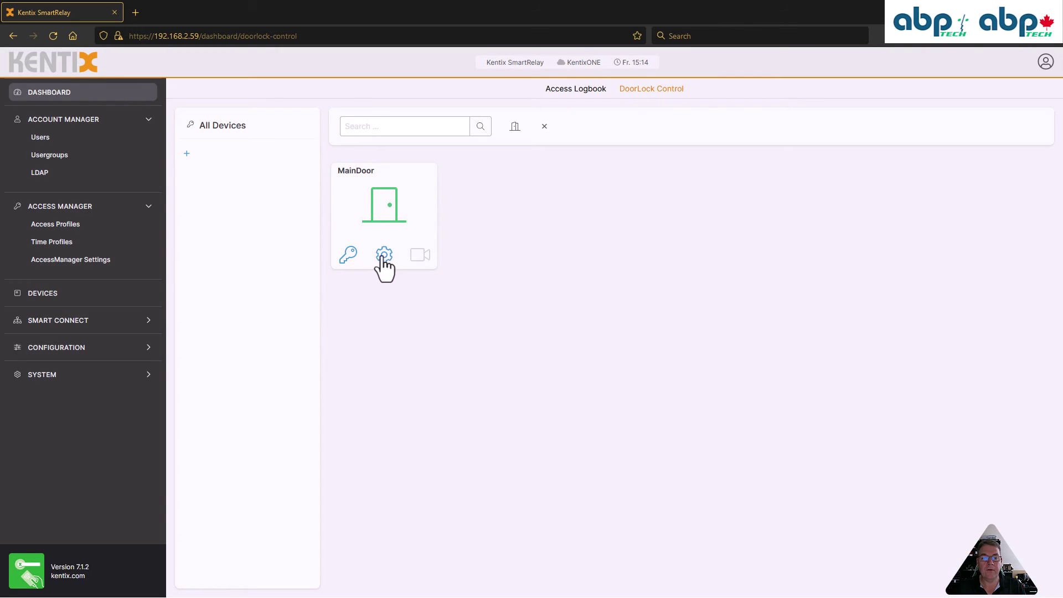
click(386, 258)
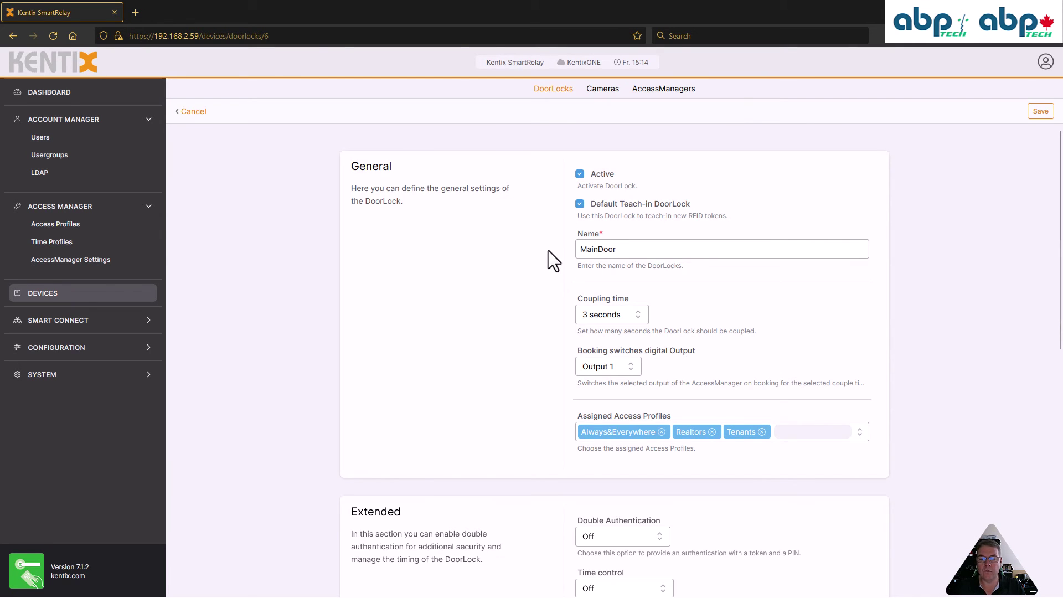
scroll(548, 251, down, 6)
scroll(548, 250, up, 5)
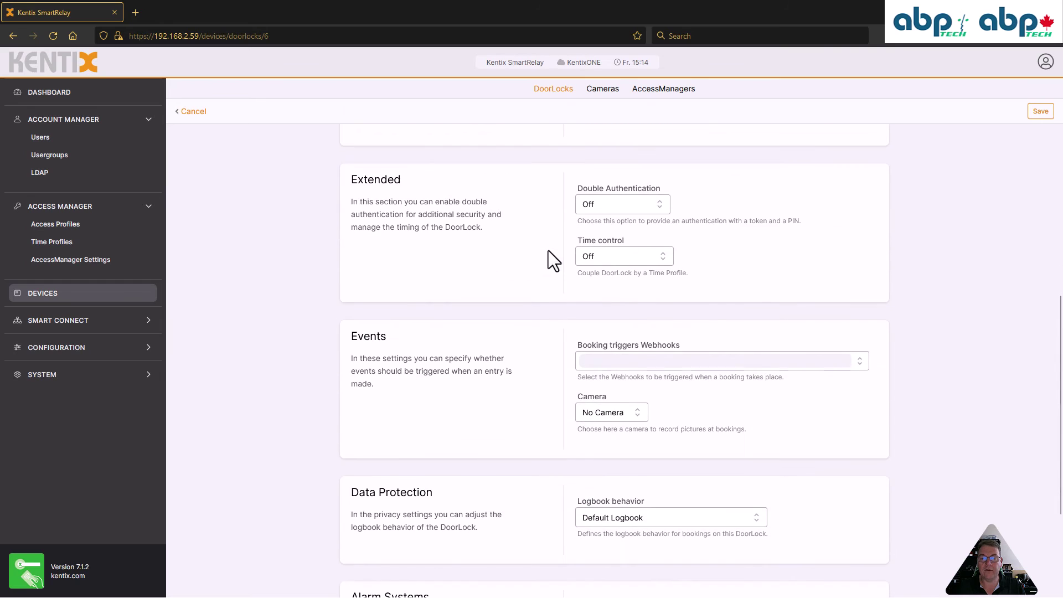
scroll(548, 250, up, 1)
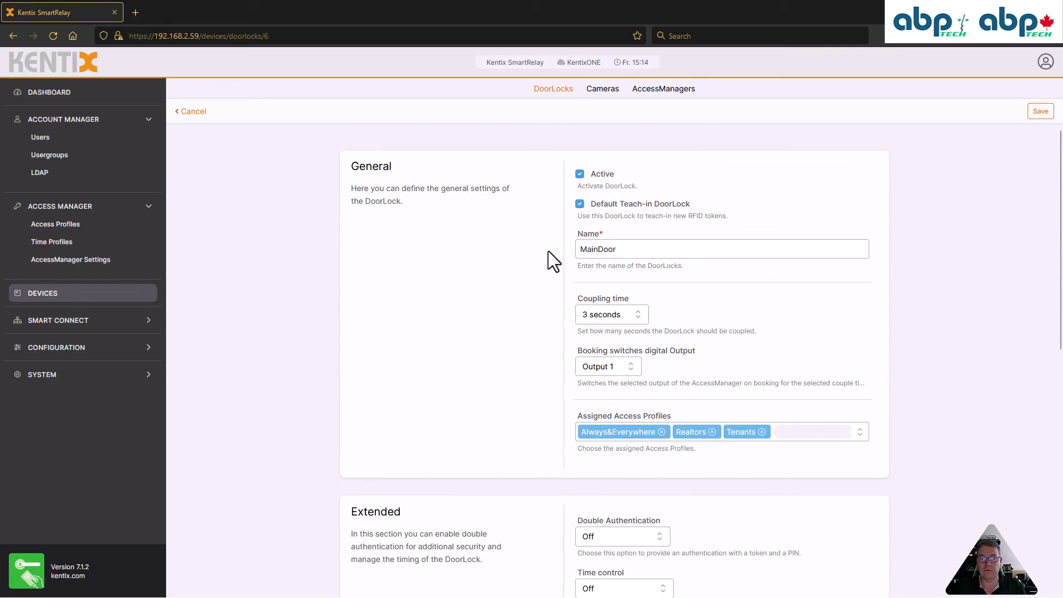
click(193, 113)
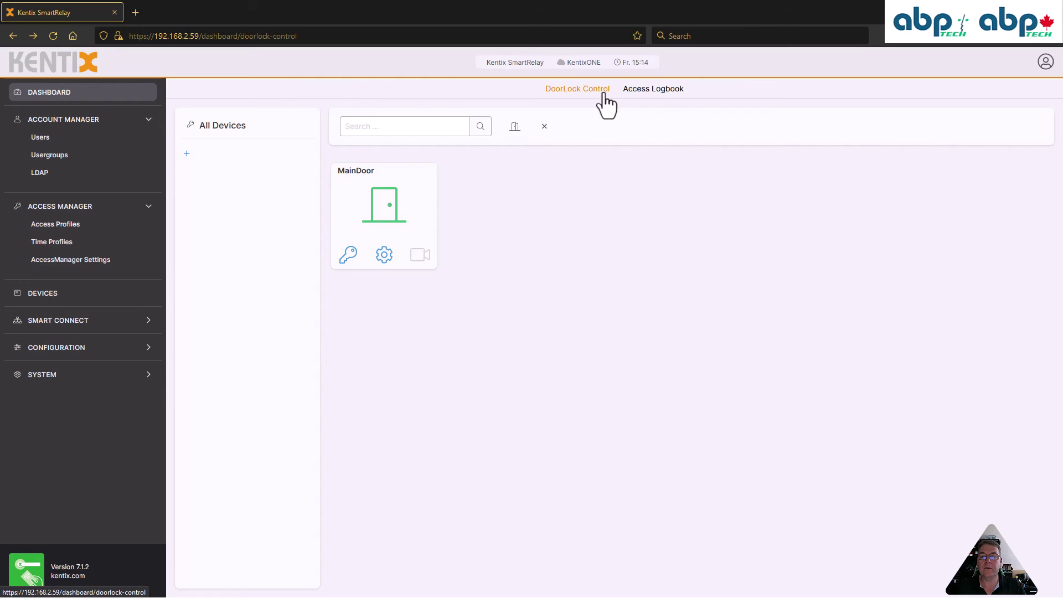
Sign in to AccessManager1 to view its Access Logbook for 2022-08-12
click(652, 93)
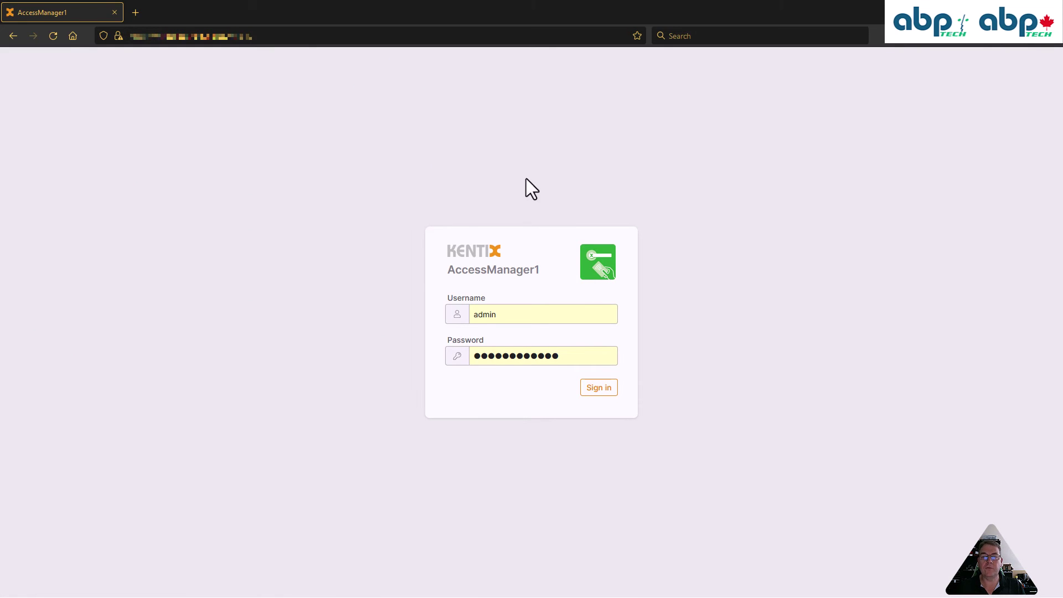
click(610, 395)
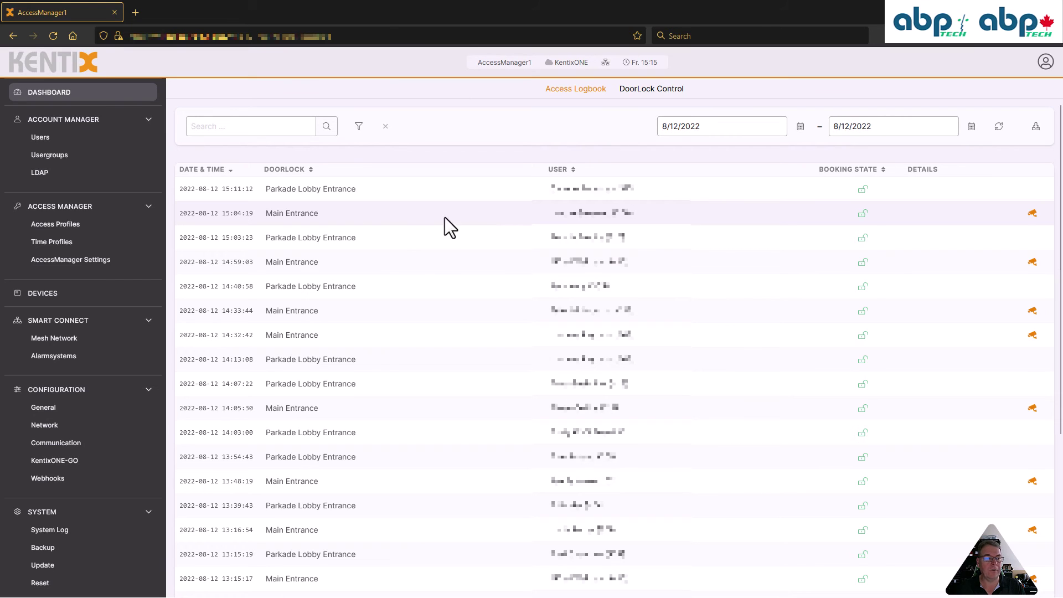
Show the DoorLock Control page listing the five doors, Boiler Room through South Entrance
click(648, 99)
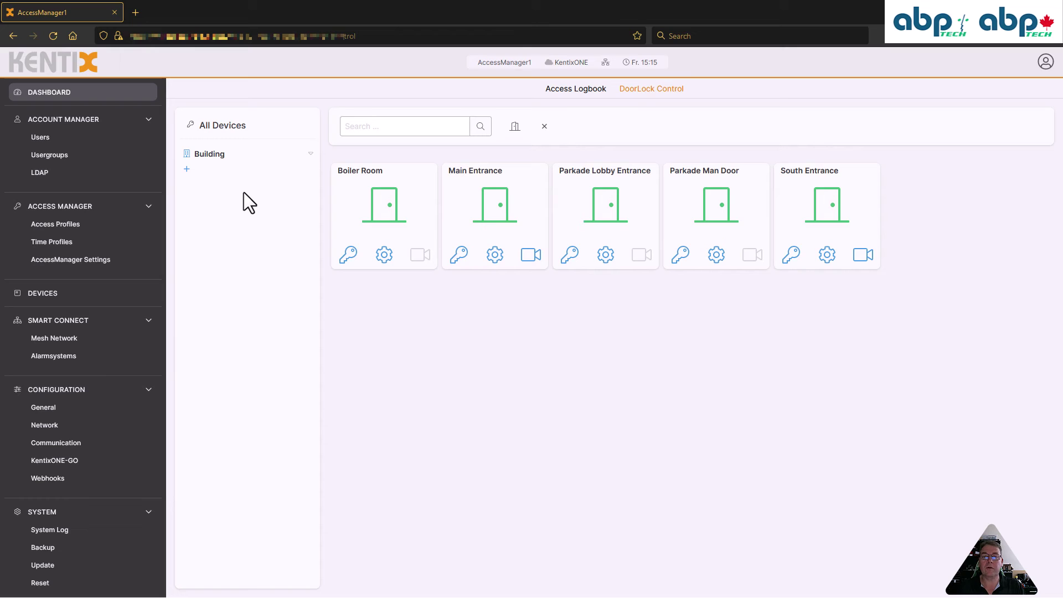
Sort the Devices list by AccessManager to group the five Wall Reader door locks
click(39, 295)
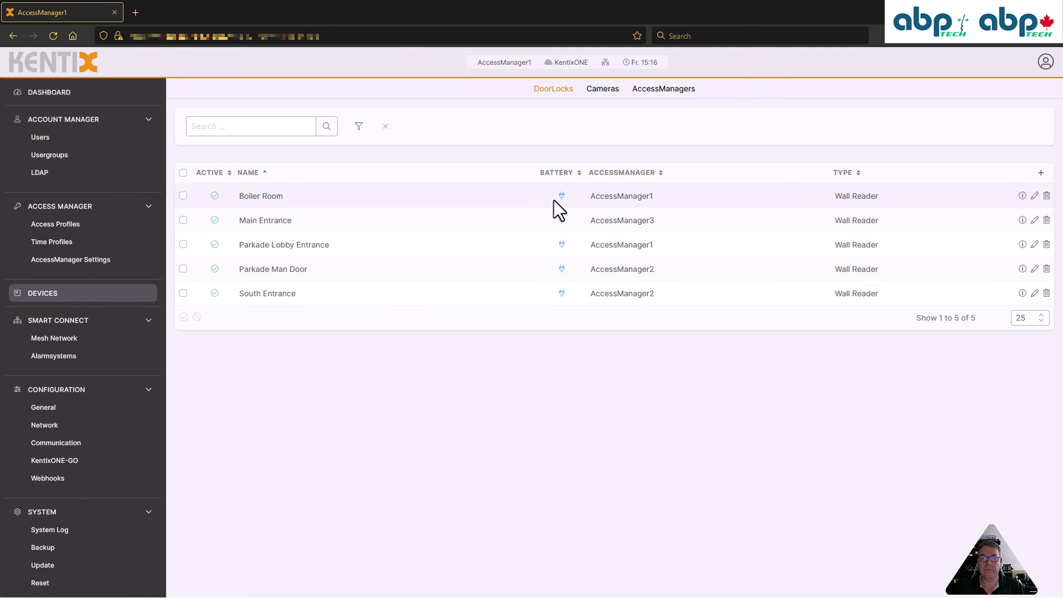
click(662, 173)
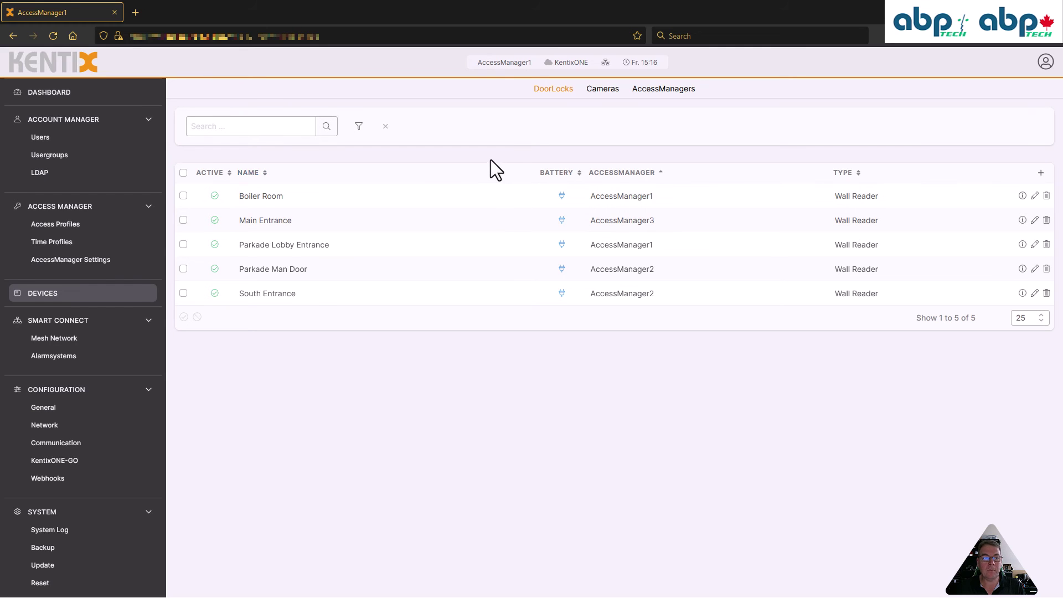
Play the camera footage linked to the 15:04:19 Main Entrance logbook booking
click(54, 95)
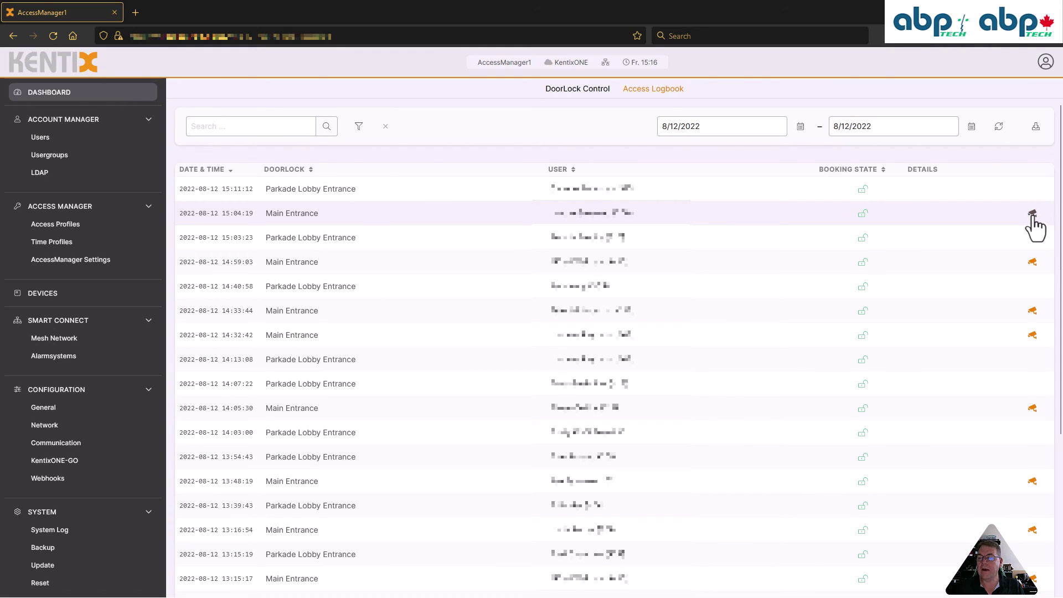
click(1033, 215)
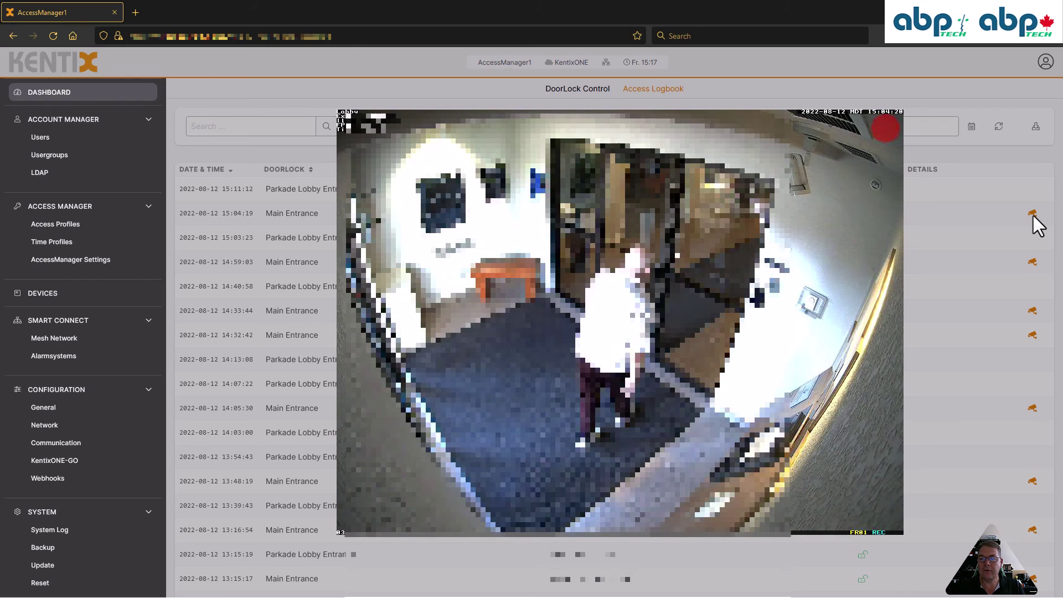
Close the camera recording to show the 2022-08-12 Access Logbook list again
click(952, 203)
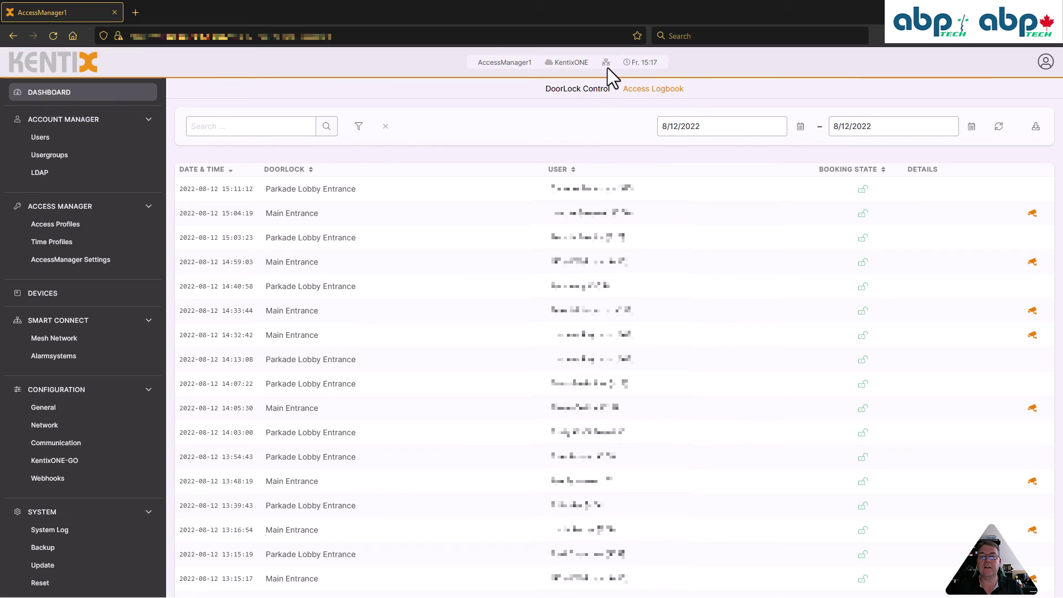
mouse_move(606, 65)
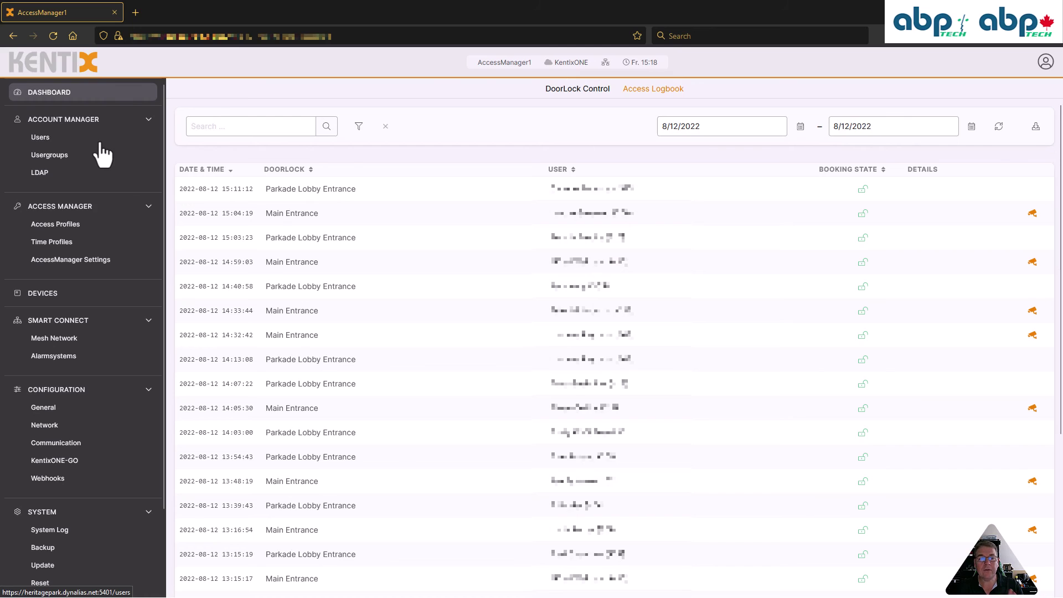
Check the Realtors time profile's 09:00–21:00 schedule, then list the five access profiles
click(54, 243)
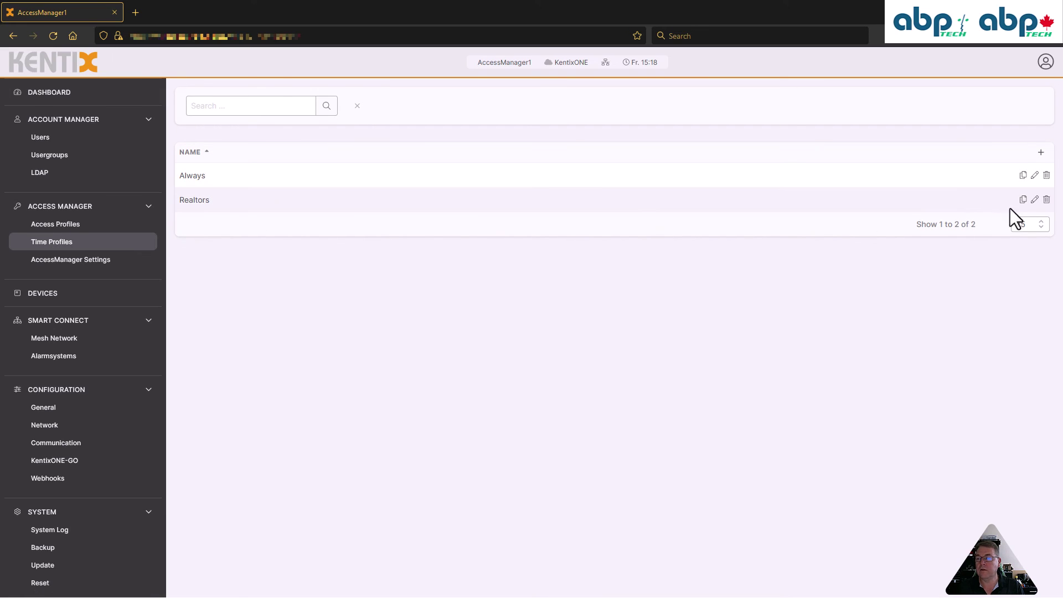
click(1034, 199)
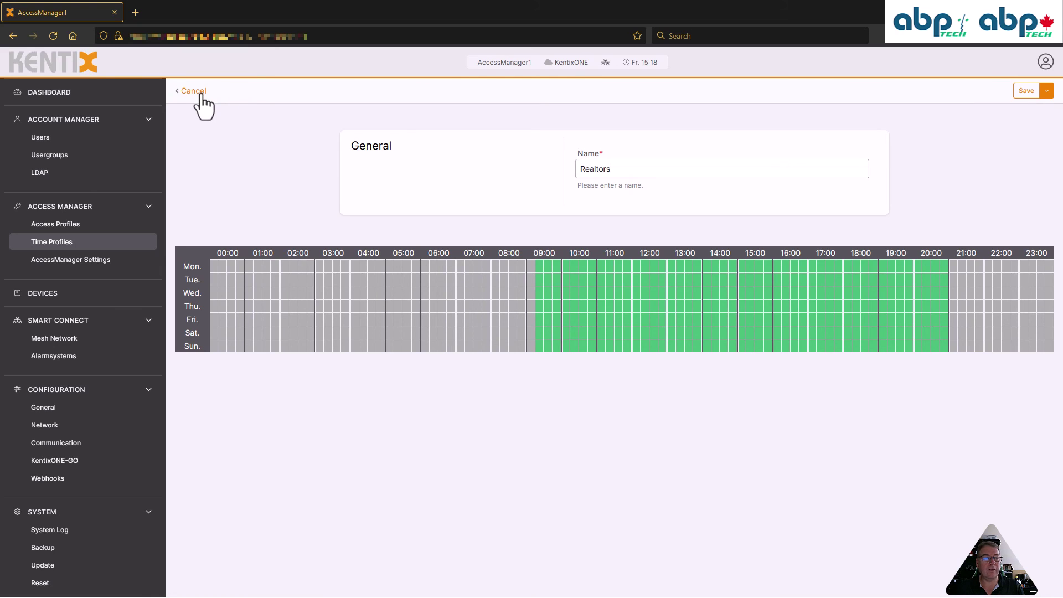
click(62, 226)
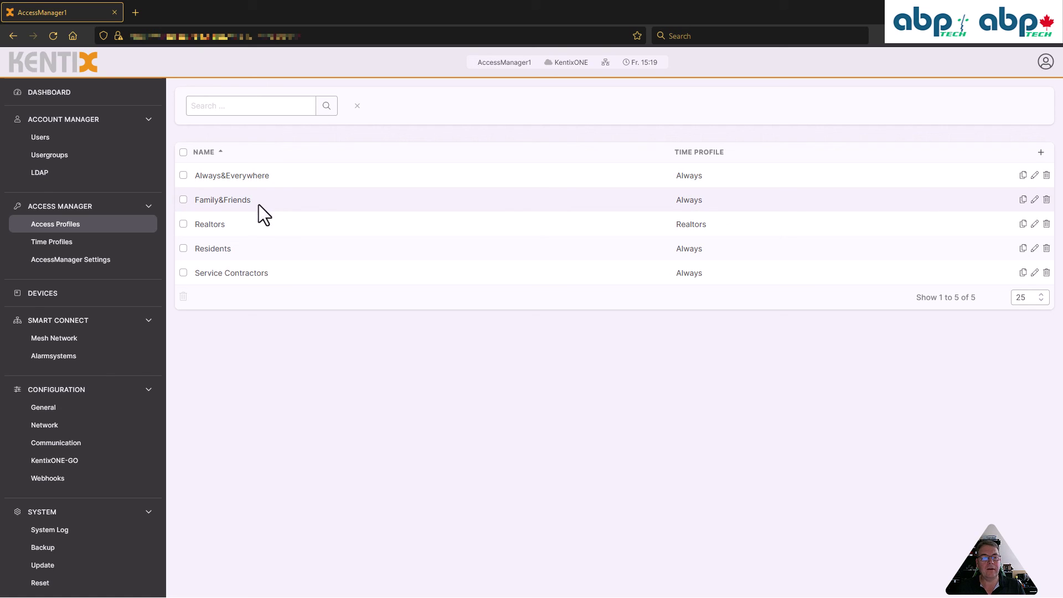
click(1033, 202)
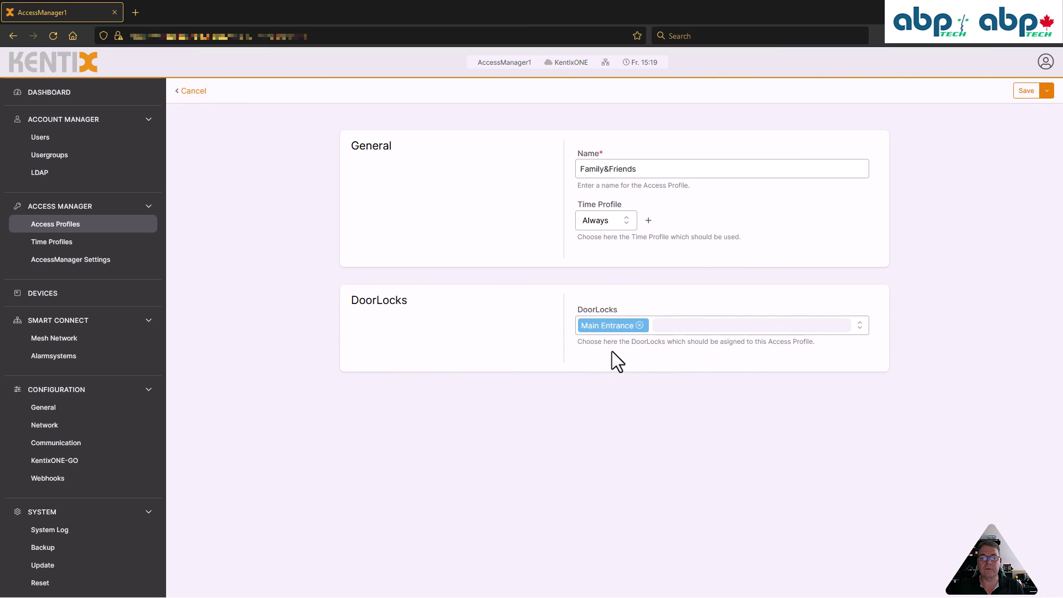
click(190, 92)
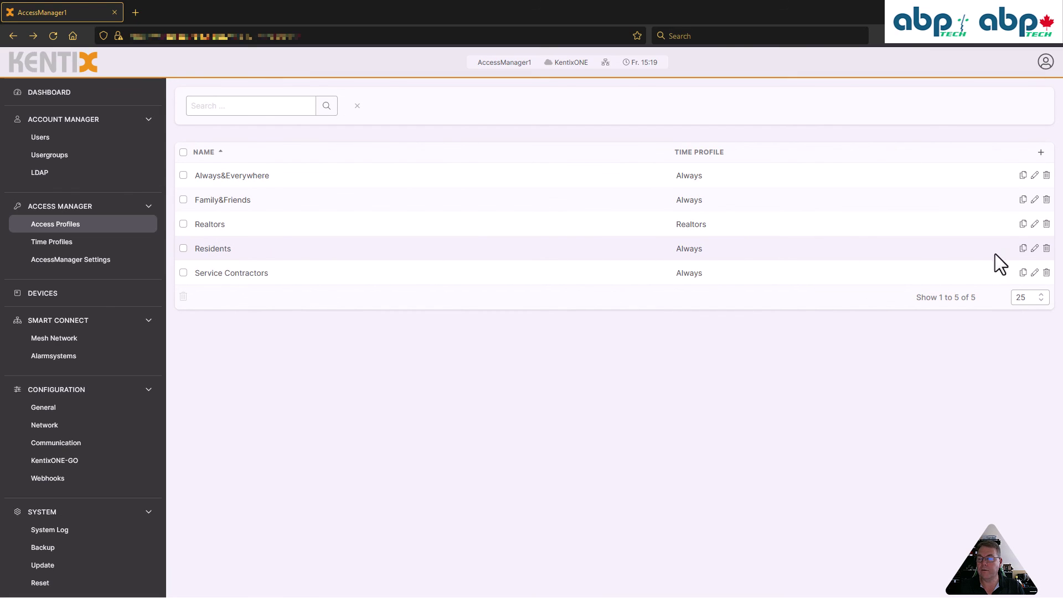
click(1034, 250)
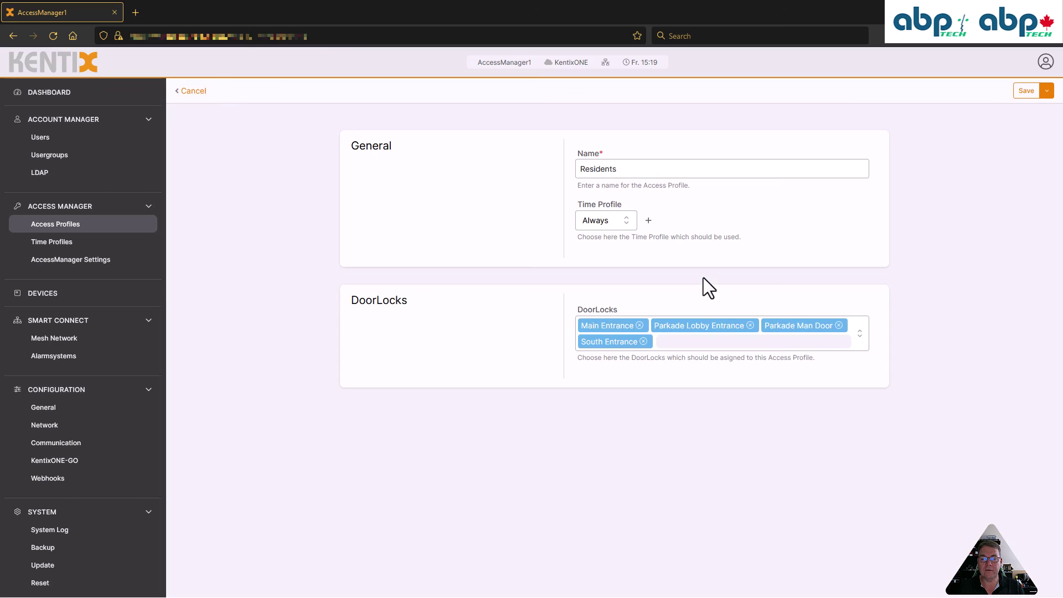
View the Residents profile: Always time profile with Main, Parkade Lobby, Parkade Man Door and South Entrance locks
drag(691, 360, 729, 377)
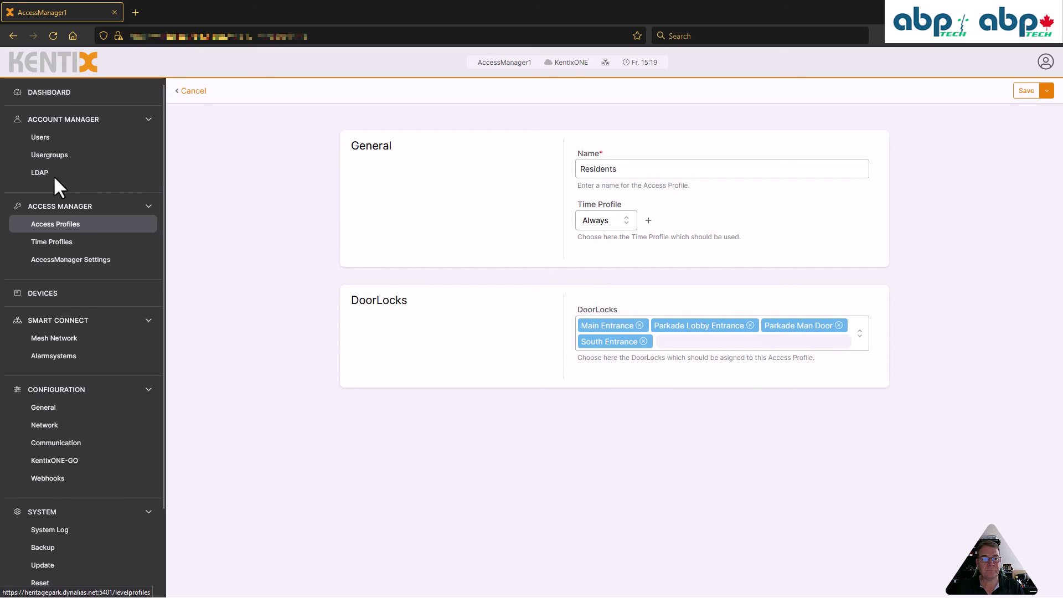
Show the Users page and scroll through its 151 accounts
click(53, 138)
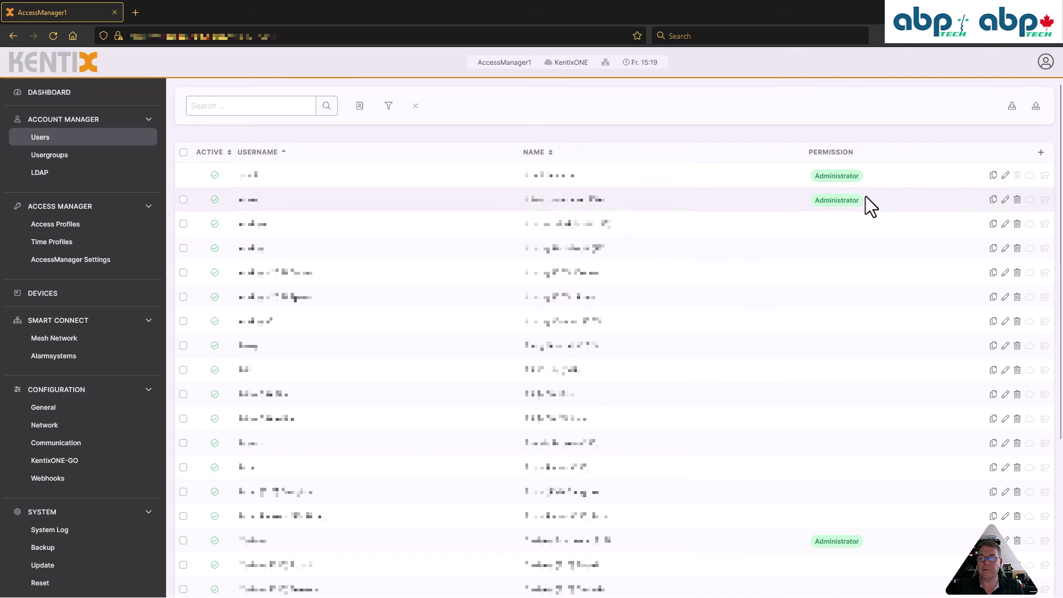
scroll(873, 395, down, 4)
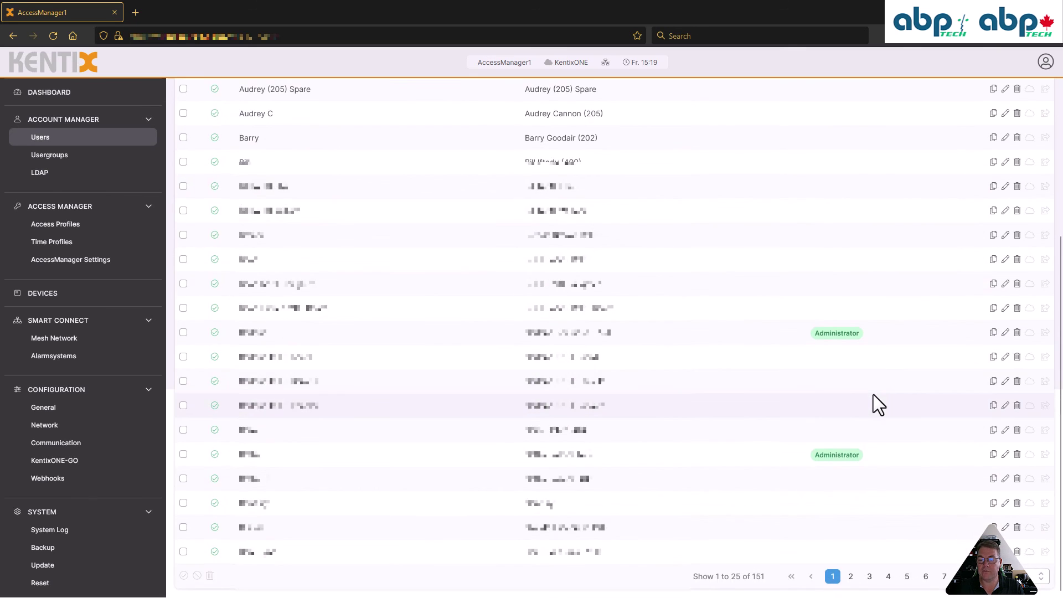
scroll(865, 433, up, 5)
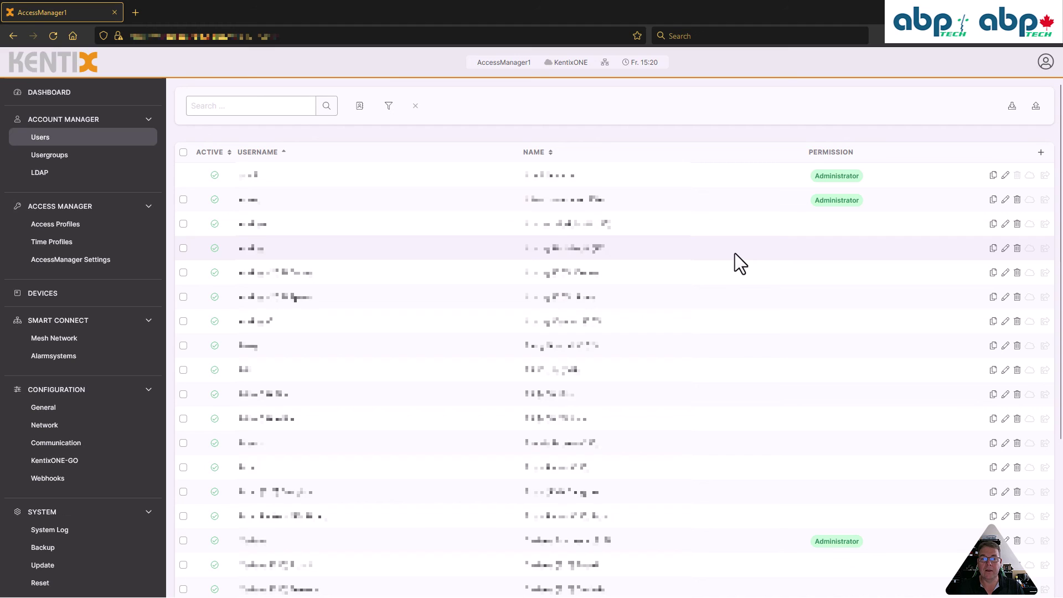
Go back from the Users list to the Dashboard's access logbook
click(62, 93)
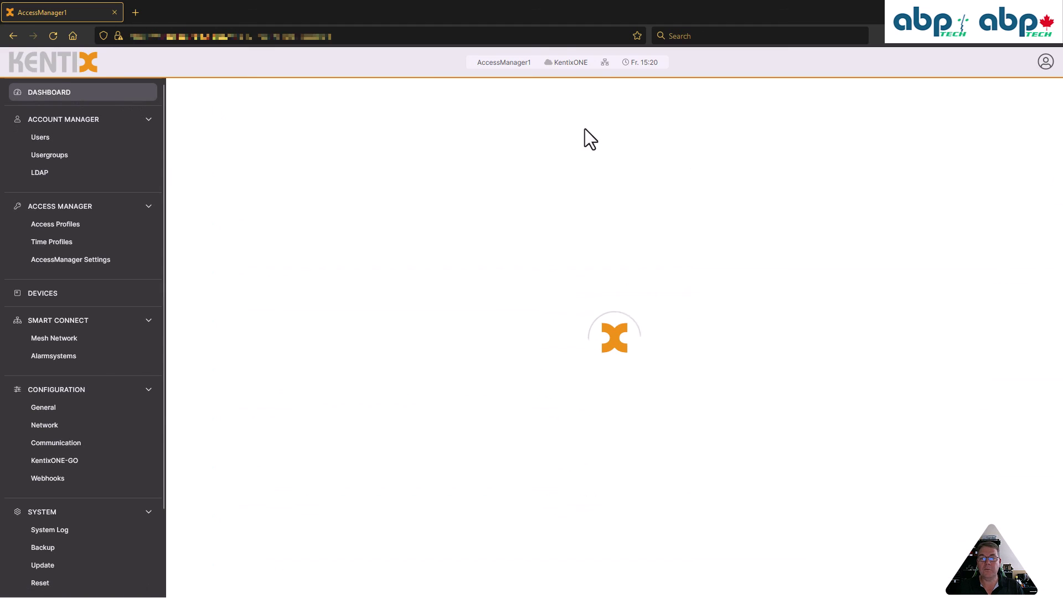